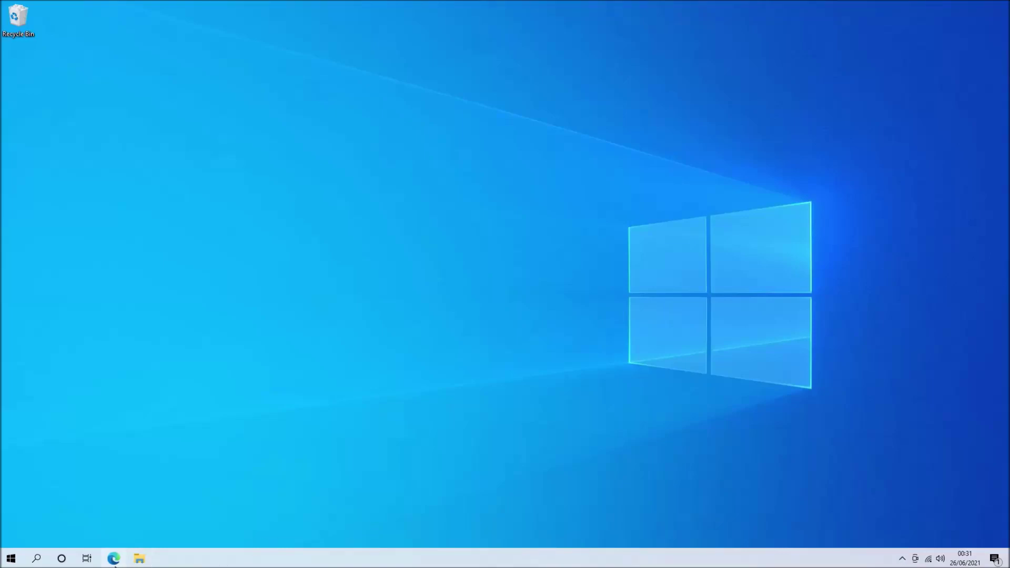
Step: Open Edge and search Google for 'windows 11 pc check'
{"action": "left_click", "coordinate": [114, 558]}
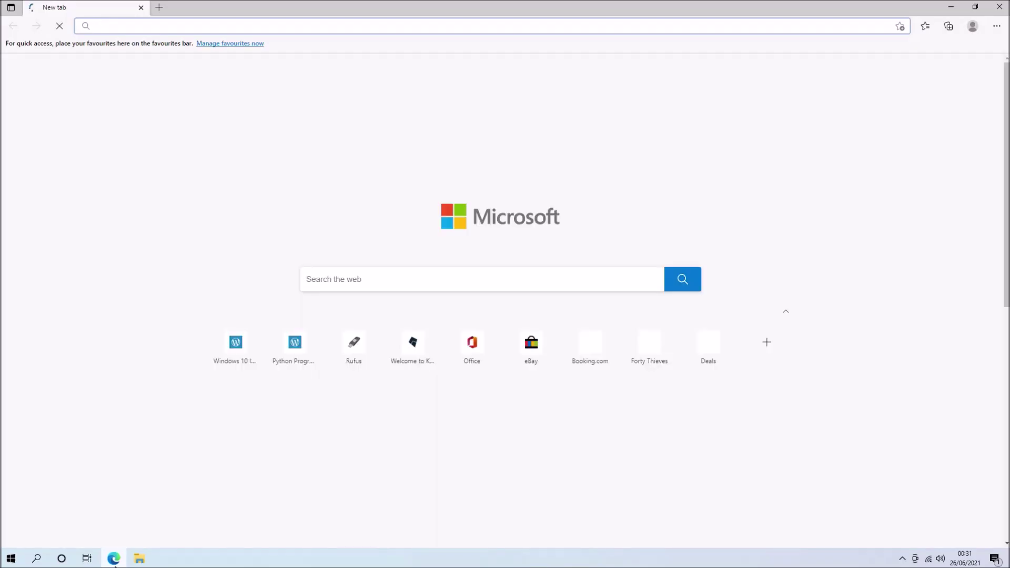
{"action": "type", "text": "windows"}
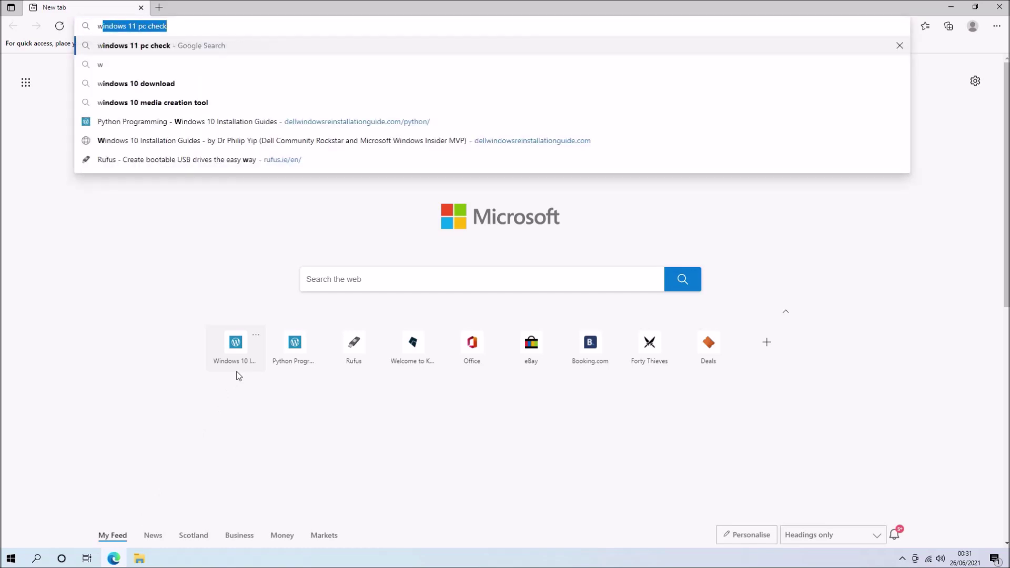
{"action": "type", "text": " 11 pc ch"}
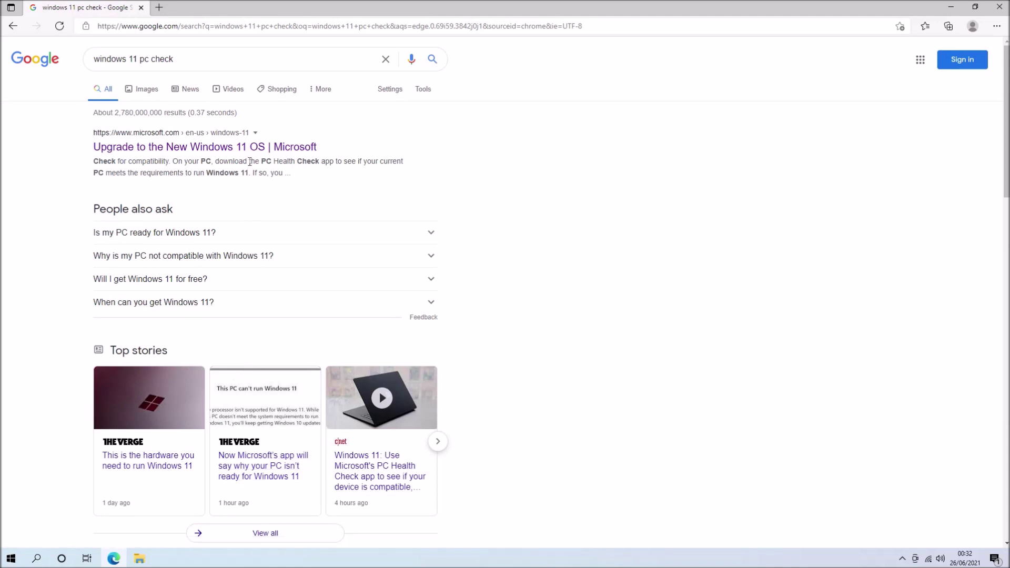
Step: Open Microsoft's Windows 11 upgrade page and scroll down to its minimum system requirements
{"action": "left_click", "coordinate": [250, 148]}
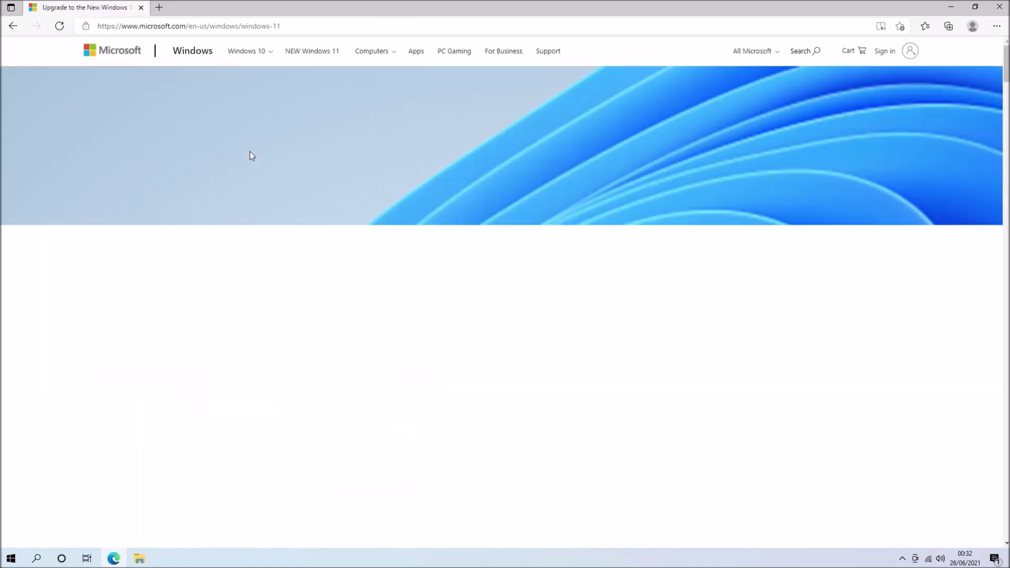
{"action": "scroll", "coordinate": [521, 267], "scroll_direction": "down", "scroll_amount": 10}
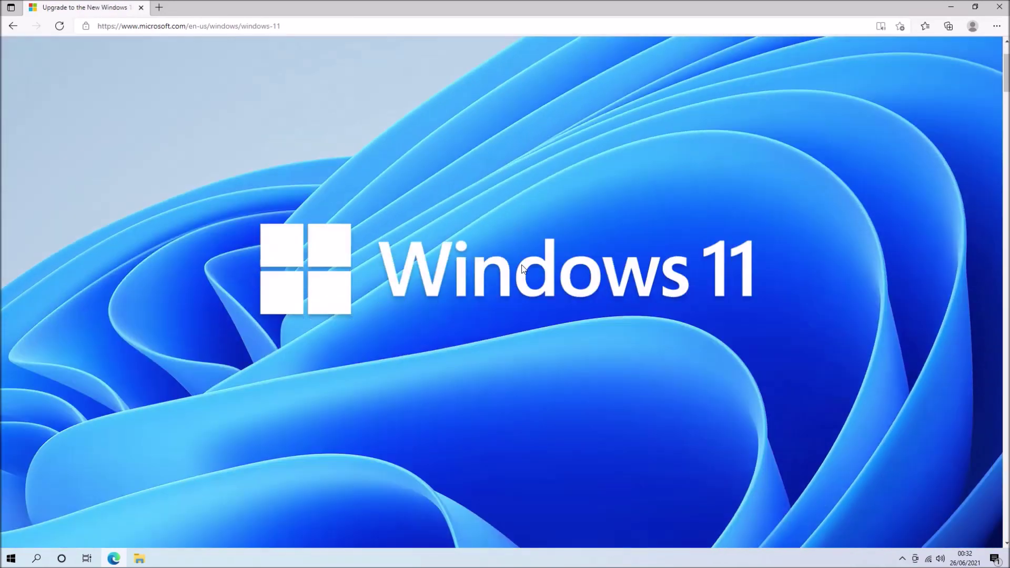
{"action": "scroll", "coordinate": [522, 267], "scroll_direction": "down", "scroll_amount": 10}
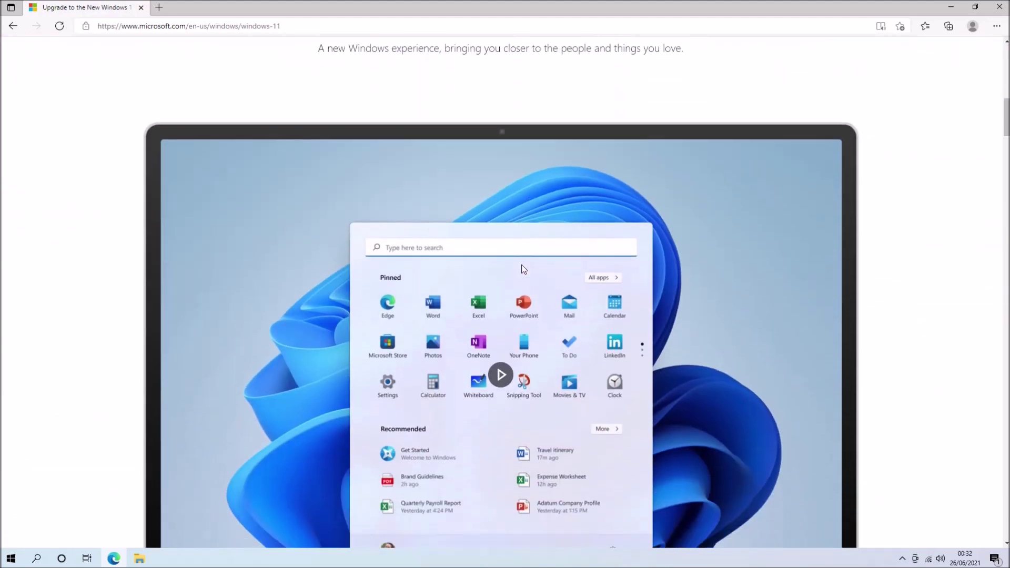
{"action": "scroll", "coordinate": [523, 269], "scroll_direction": "down", "scroll_amount": 10}
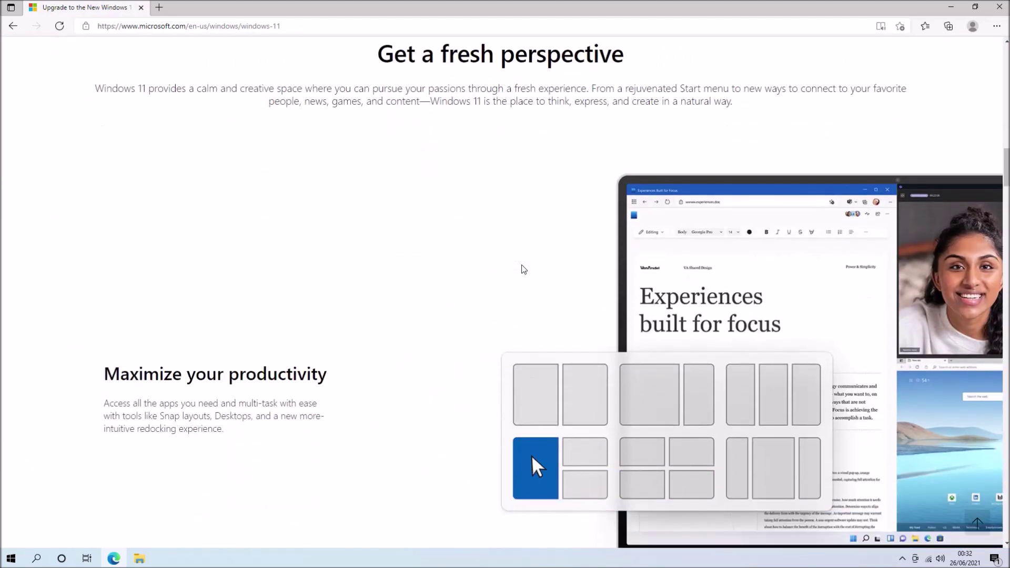
{"action": "scroll", "coordinate": [523, 269], "scroll_direction": "down", "scroll_amount": 10}
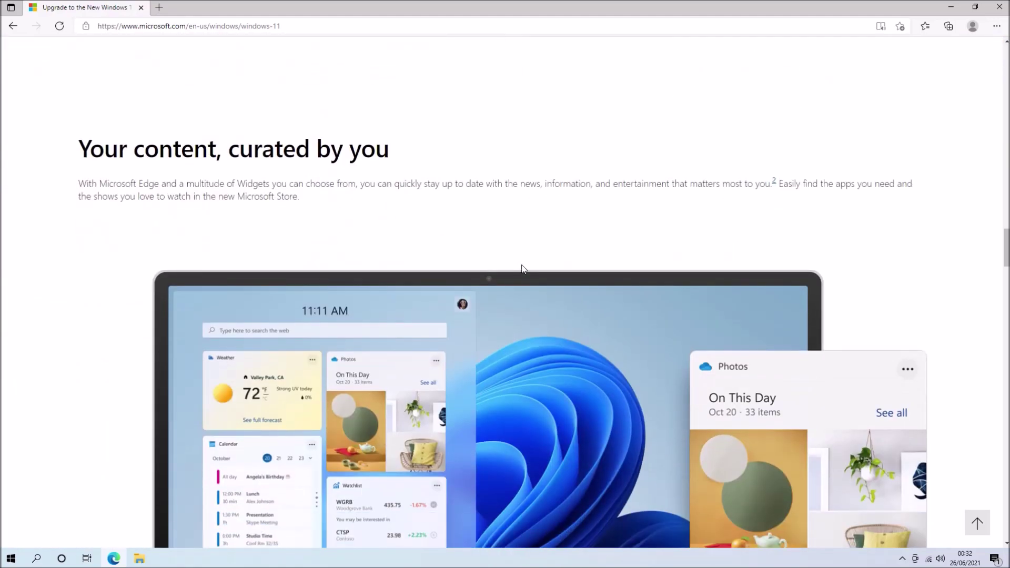
{"action": "scroll", "coordinate": [522, 269], "scroll_direction": "down", "scroll_amount": 10}
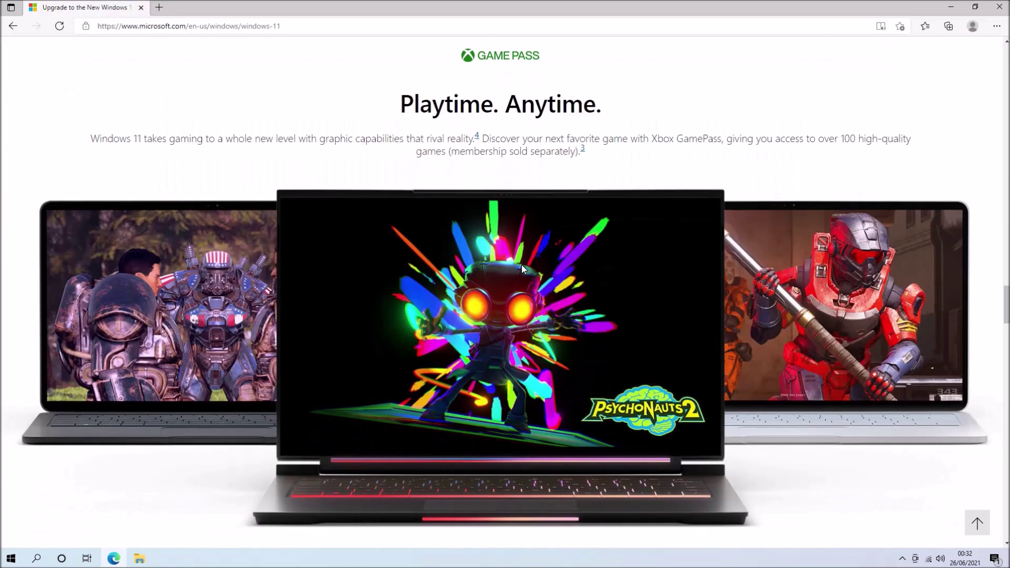
{"action": "scroll", "coordinate": [522, 265], "scroll_direction": "down", "scroll_amount": 10}
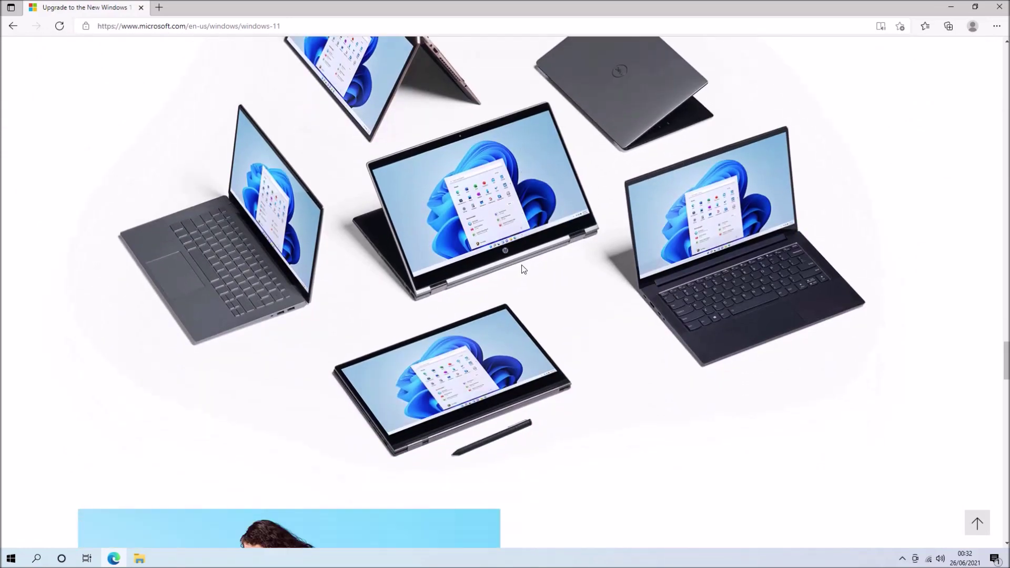
{"action": "scroll", "coordinate": [523, 270], "scroll_direction": "down", "scroll_amount": 8}
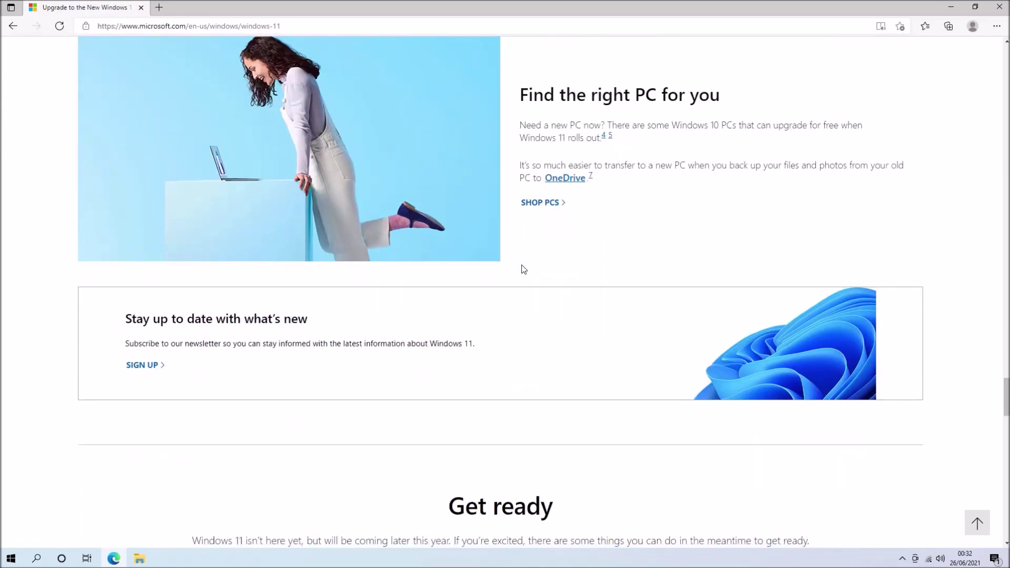
{"action": "scroll", "coordinate": [523, 269], "scroll_direction": "down", "scroll_amount": 9}
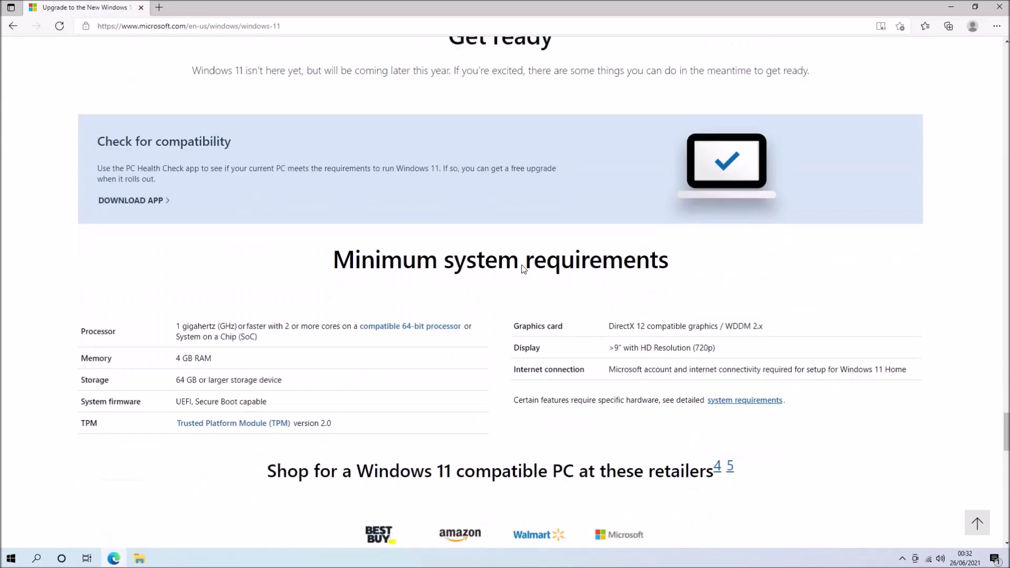
{"action": "scroll", "coordinate": [524, 269], "scroll_direction": "down", "scroll_amount": 1}
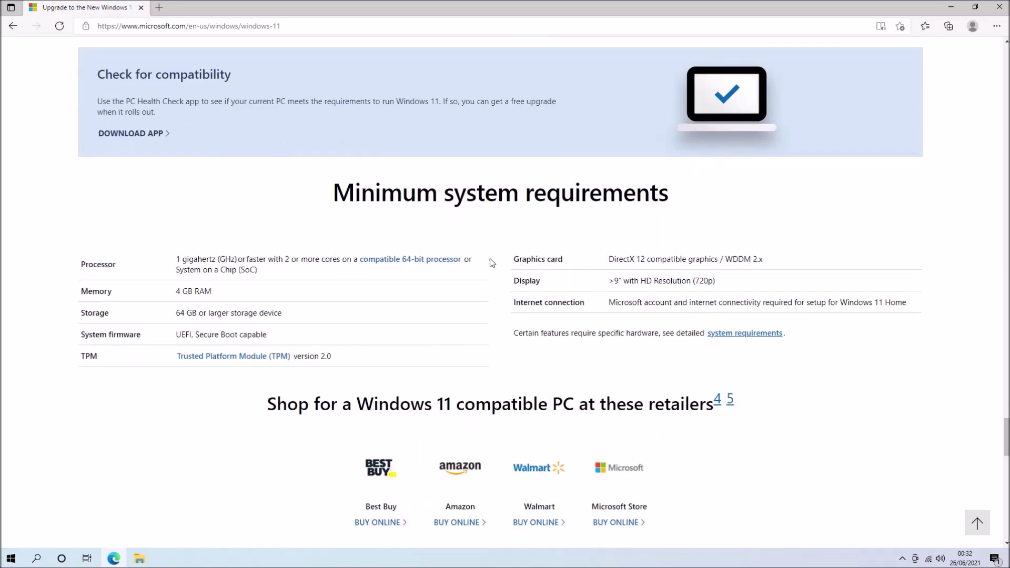
Step: Open the Windows Processor Requirements page from the compatible 64-bit processor link
{"action": "left_click", "coordinate": [155, 136]}
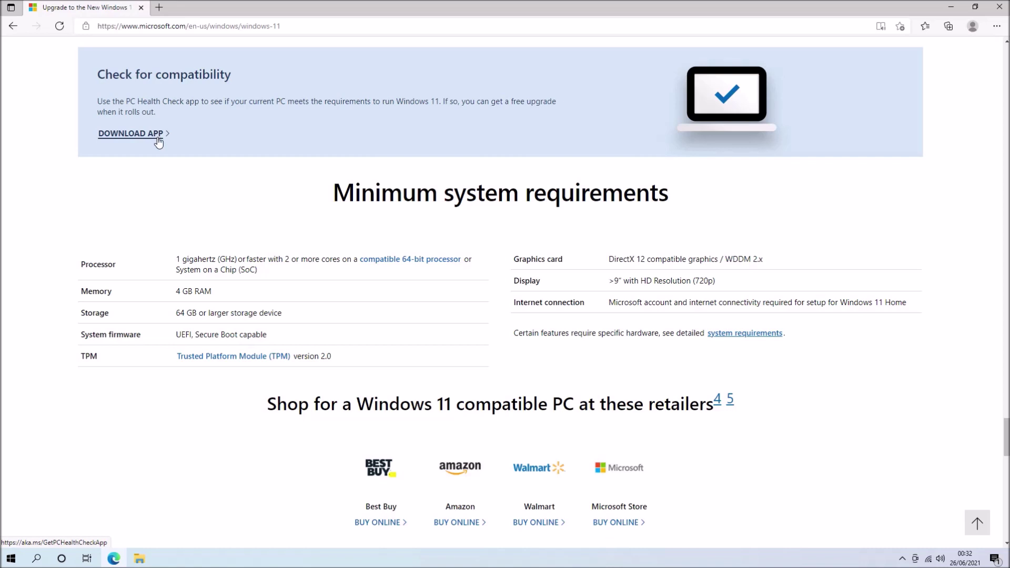
{"action": "right_click", "coordinate": [384, 260]}
{"action": "key", "text": "Escape"}
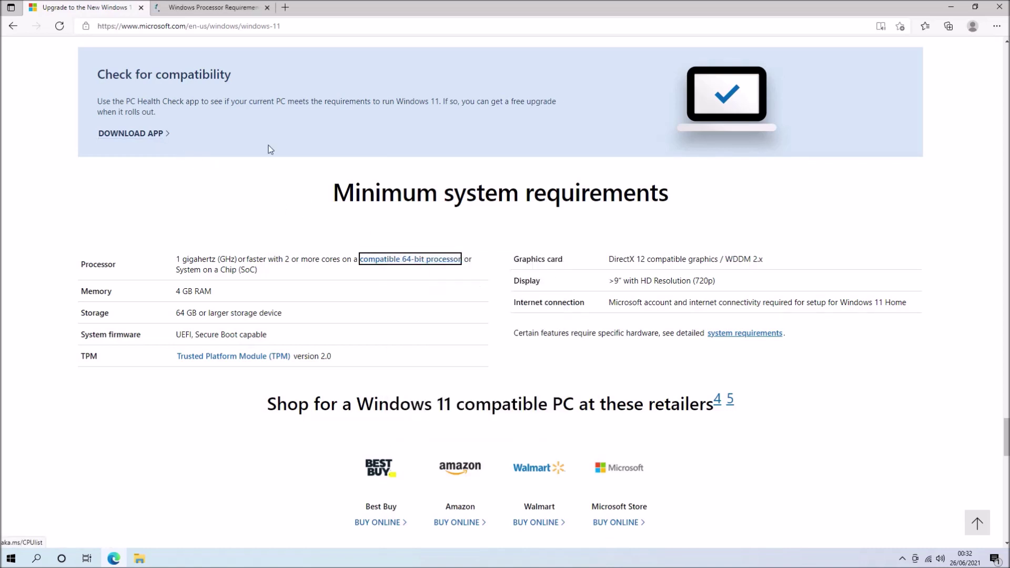
{"action": "left_click", "coordinate": [212, 7]}
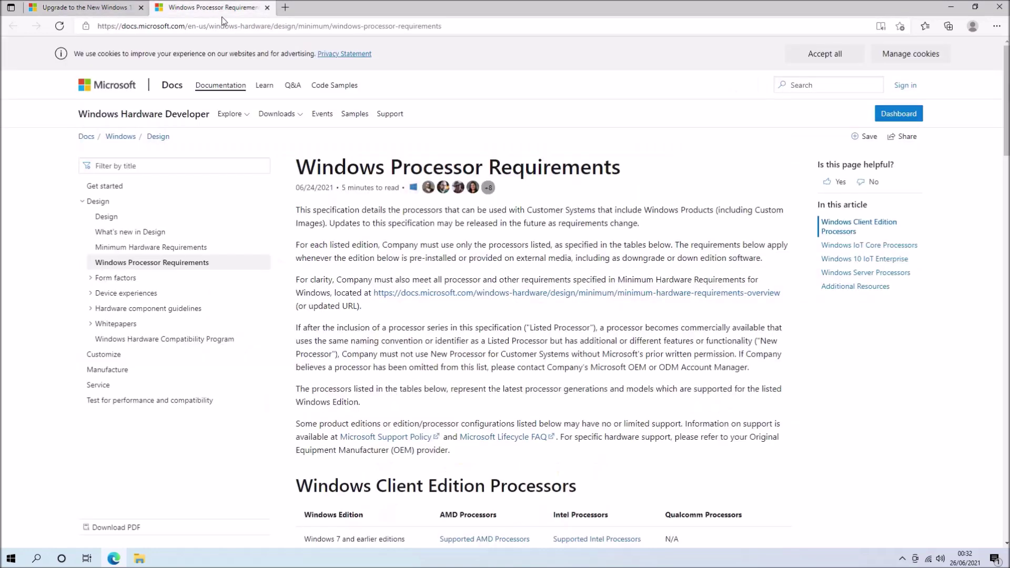
{"action": "scroll", "coordinate": [381, 300], "scroll_direction": "down", "scroll_amount": 12}
{"action": "scroll", "coordinate": [381, 302], "scroll_direction": "down", "scroll_amount": 2}
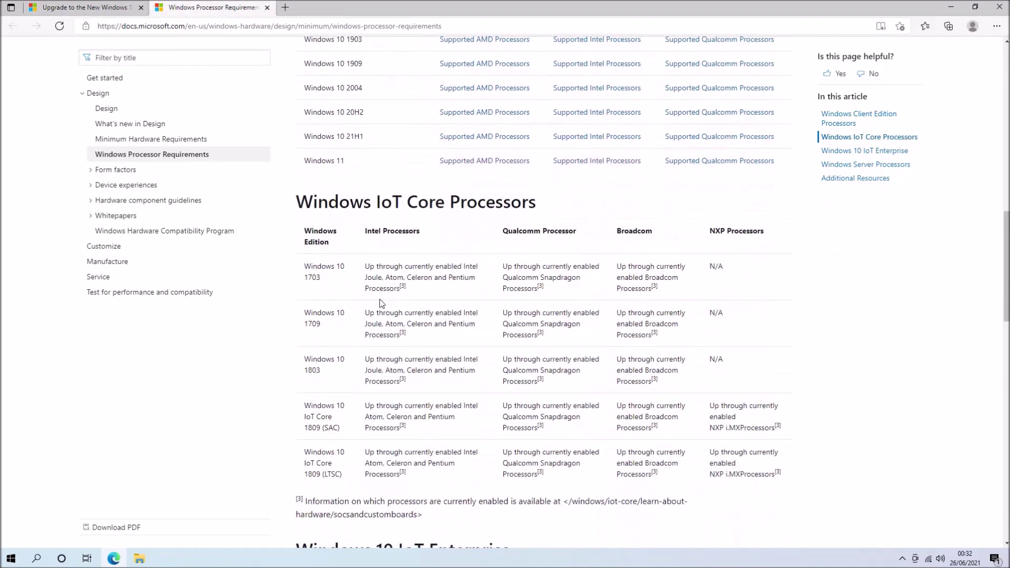
{"action": "scroll", "coordinate": [383, 299], "scroll_direction": "up", "scroll_amount": 2}
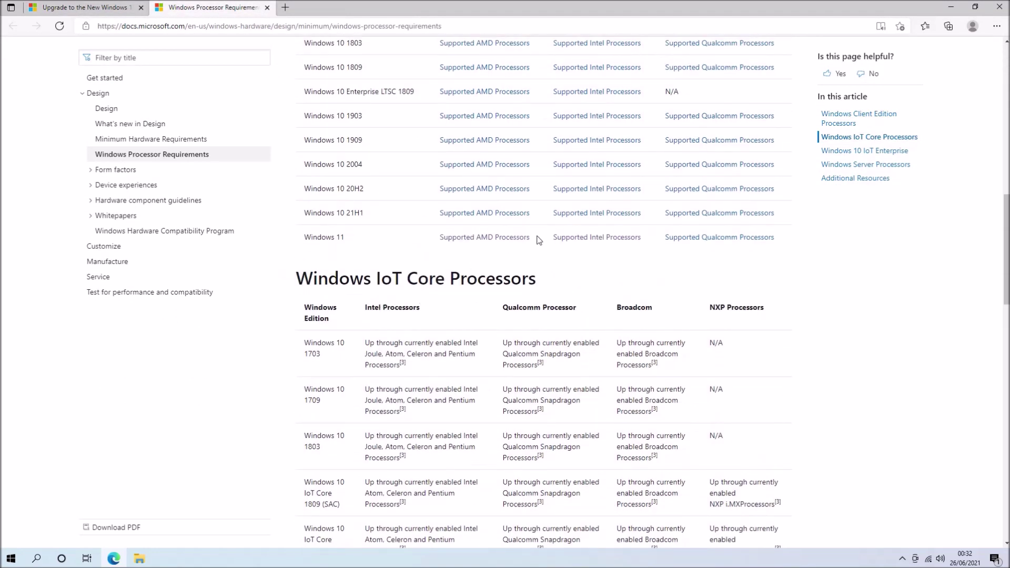
Step: Open the Windows 11 supported AMD and Intel processor lists in new tabs
{"action": "right_click", "coordinate": [527, 244]}
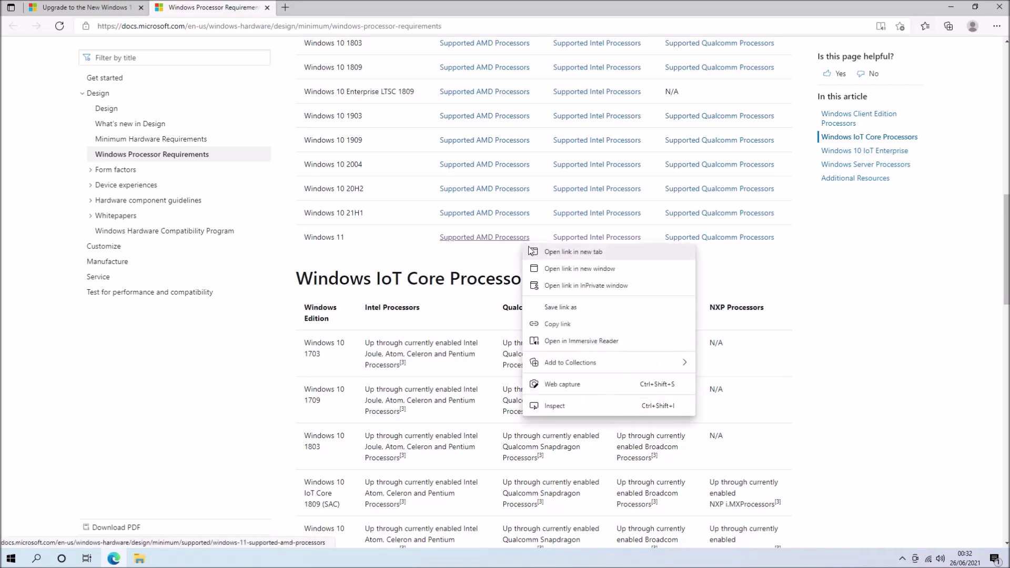
{"action": "left_click", "coordinate": [531, 252]}
{"action": "right_click", "coordinate": [580, 237]}
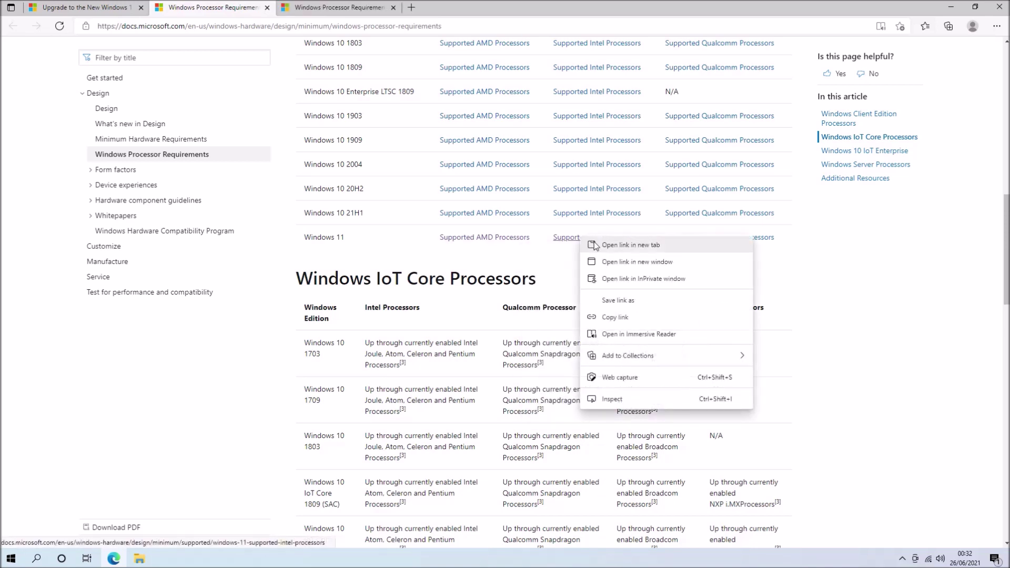
{"action": "left_click", "coordinate": [595, 245]}
Step: Look through the Windows 11 supported AMD processors list, then move to the Intel list
{"action": "left_click", "coordinate": [314, 6]}
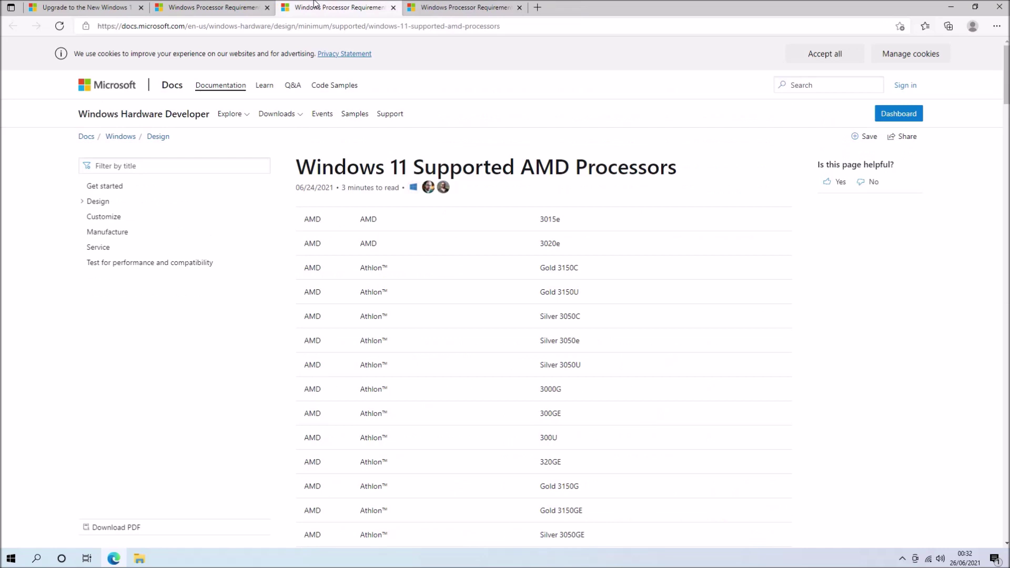
{"action": "scroll", "coordinate": [627, 179], "scroll_direction": "down", "scroll_amount": 20}
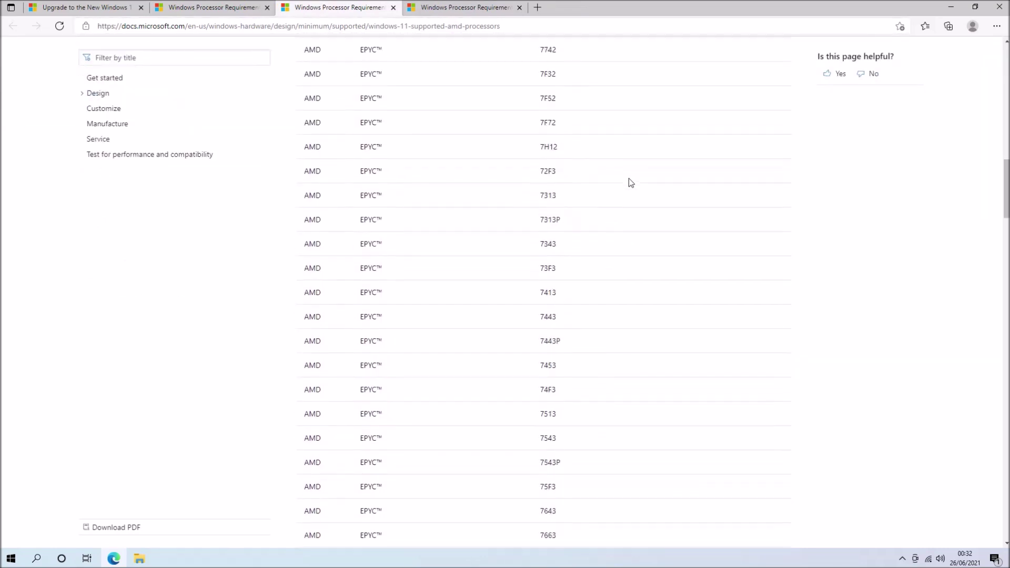
{"action": "scroll", "coordinate": [629, 171], "scroll_direction": "down", "scroll_amount": 20}
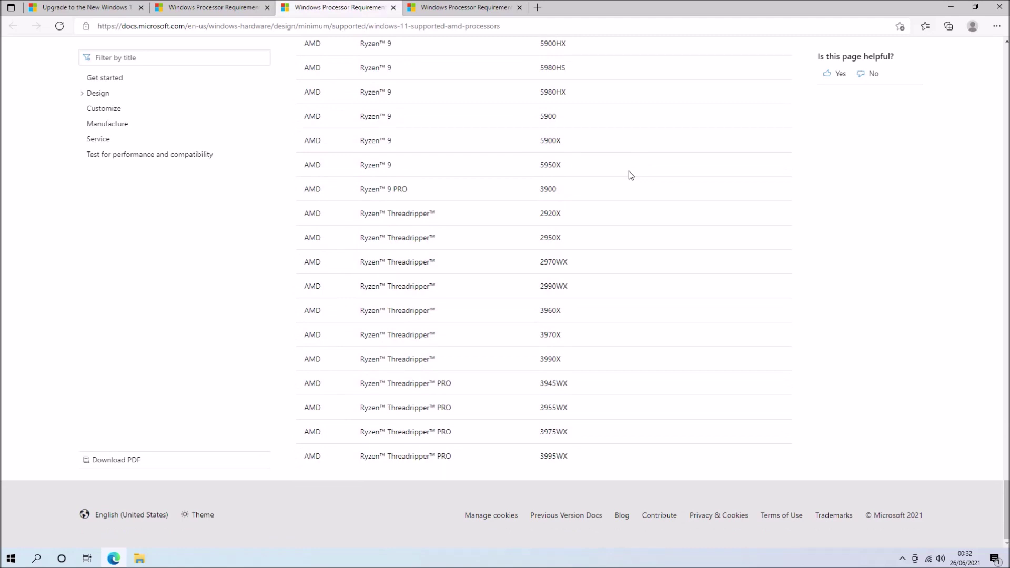
{"action": "scroll", "coordinate": [629, 172], "scroll_direction": "up", "scroll_amount": 5}
{"action": "scroll", "coordinate": [572, 221], "scroll_direction": "up", "scroll_amount": 5}
{"action": "scroll", "coordinate": [572, 222], "scroll_direction": "up", "scroll_amount": 20}
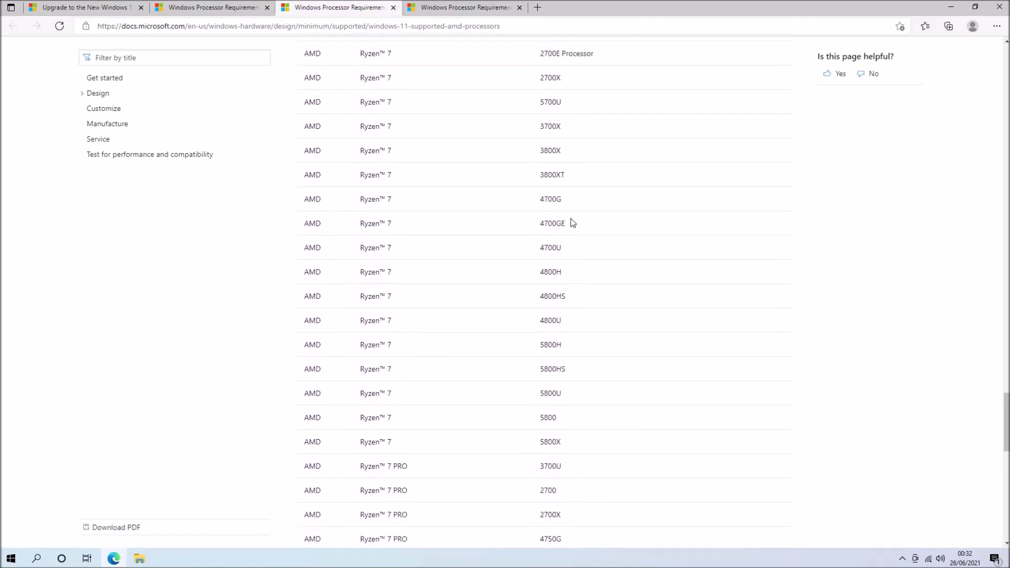
{"action": "scroll", "coordinate": [572, 222], "scroll_direction": "up", "scroll_amount": 20}
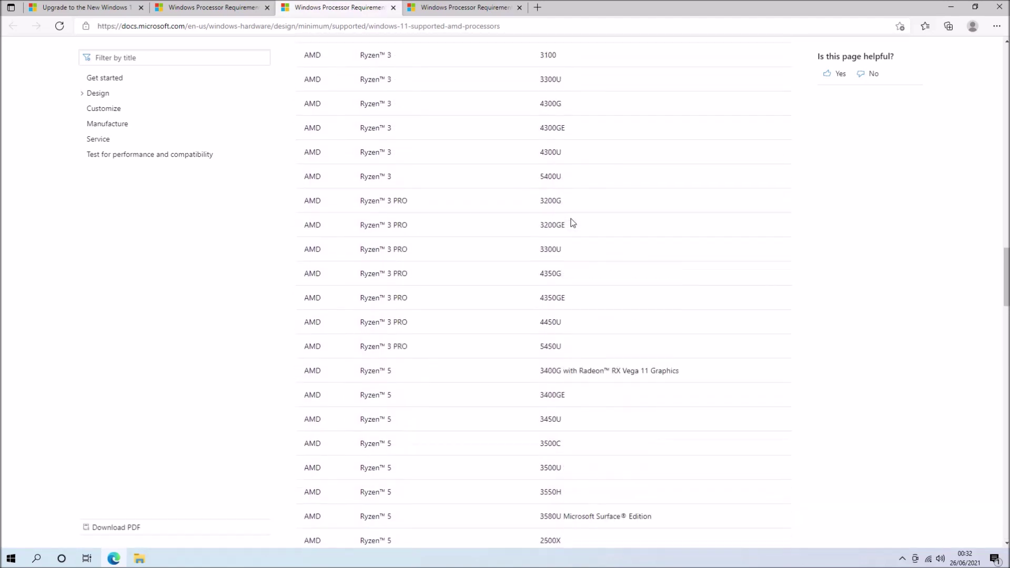
{"action": "scroll", "coordinate": [572, 222], "scroll_direction": "up", "scroll_amount": 5}
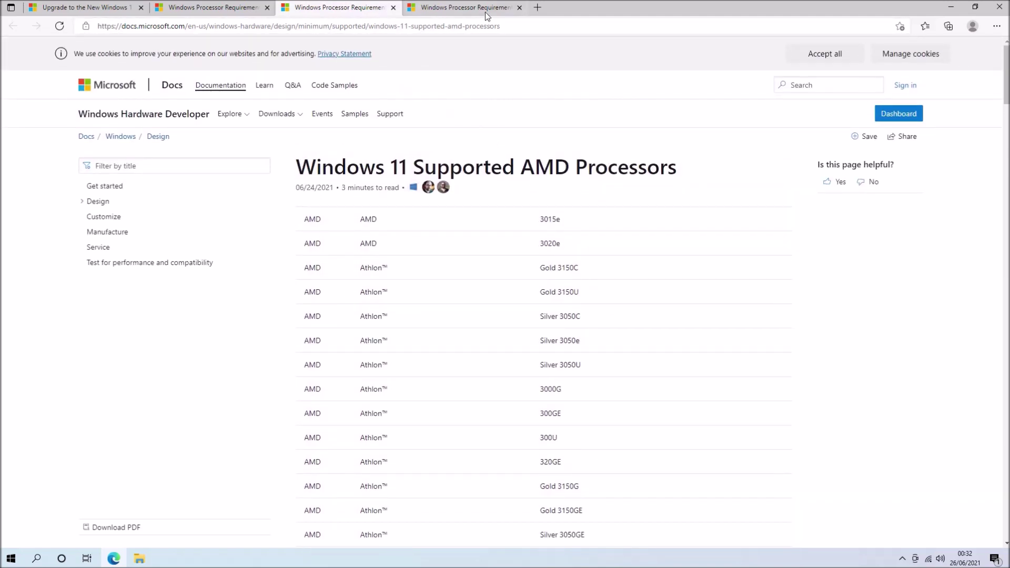
{"action": "left_click", "coordinate": [485, 12]}
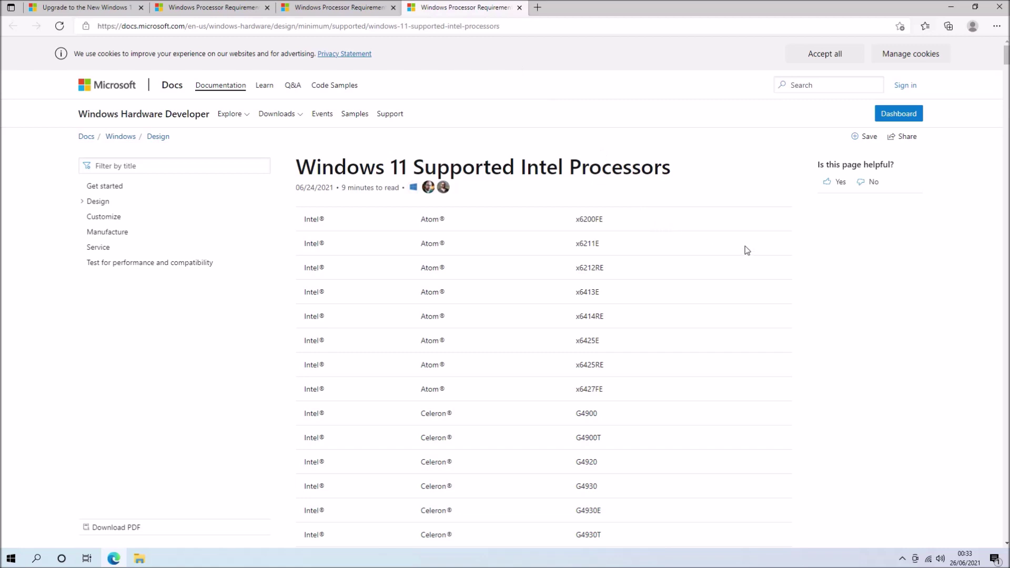
Step: Search the Intel list for i5-6, i5-7, then i5-8 models, and return to the Windows 11 page
{"action": "scroll", "coordinate": [744, 247], "scroll_direction": "down", "scroll_amount": 4}
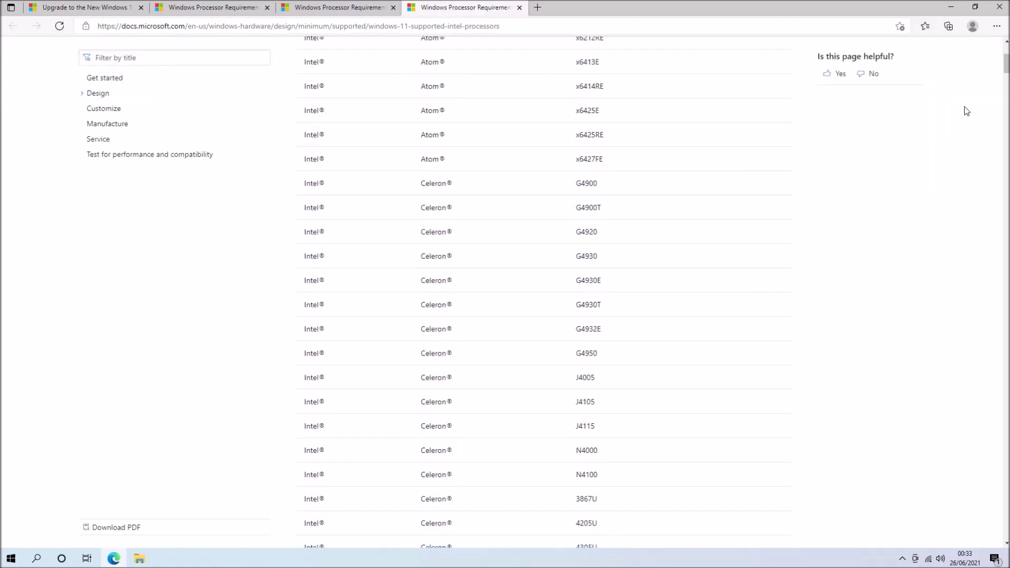
{"action": "key", "text": "ctrl+f"}
{"action": "type", "text": "i5-"}
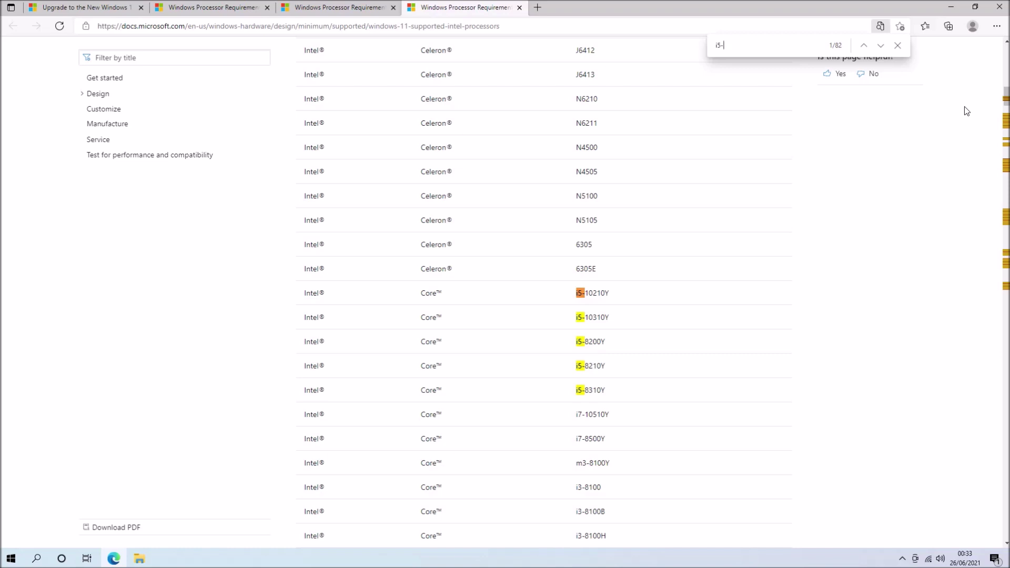
{"action": "type", "text": "6"}
{"action": "key", "text": "BackSpace"}
{"action": "type", "text": "7"}
{"action": "key", "text": "BackSpace"}
{"action": "type", "text": "8"}
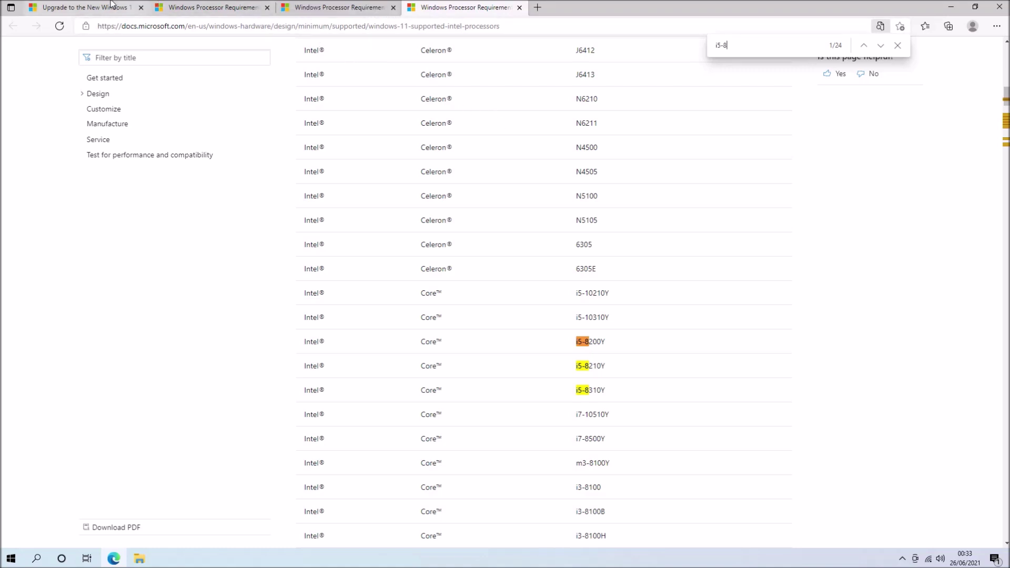
{"action": "left_click", "coordinate": [112, 2]}
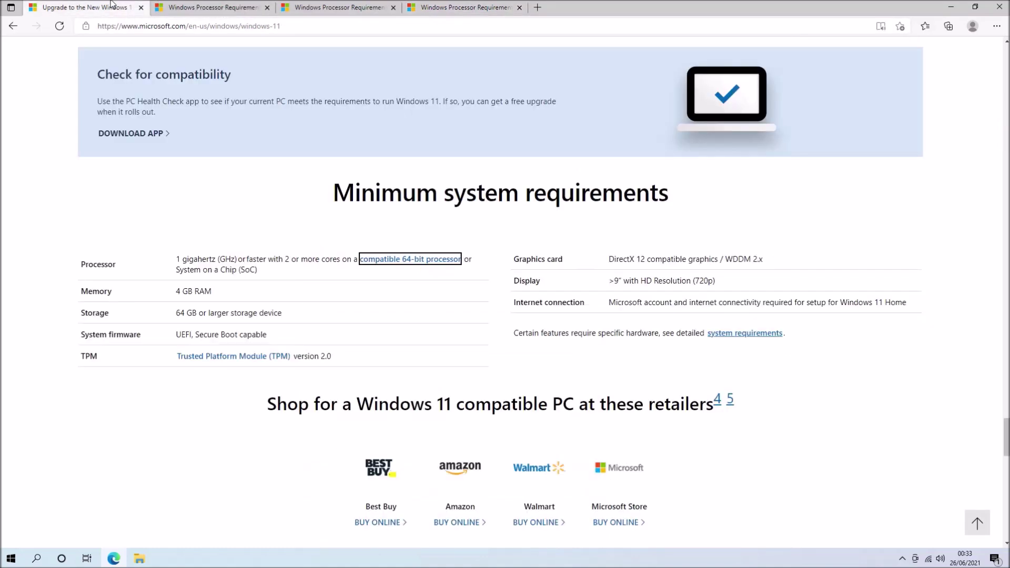
Step: Show Task Manager's CPU performance (Intel Core i5-7500T, 2.70GHz) in the upper right, then memory
{"action": "left_click", "coordinate": [637, 193]}
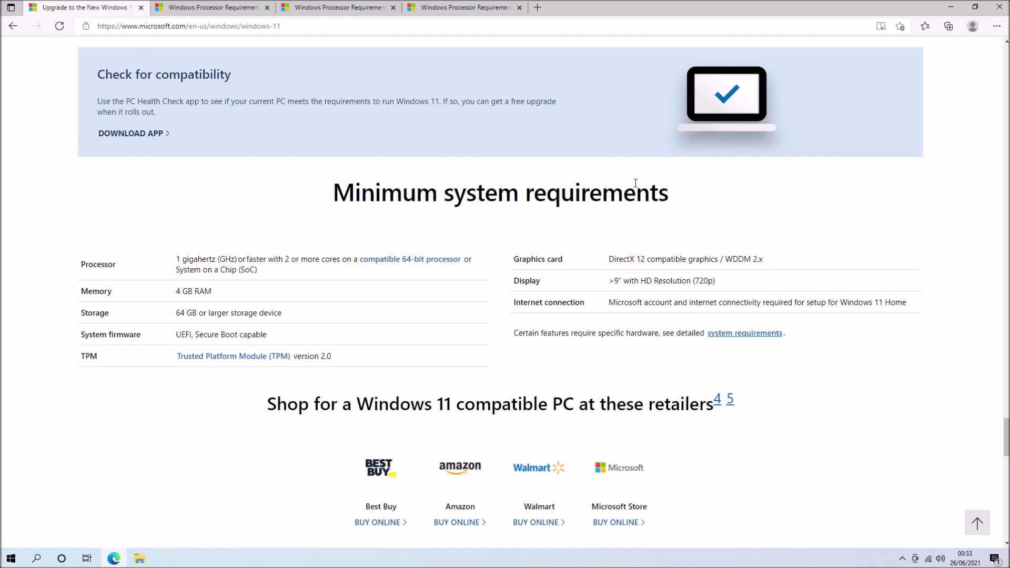
{"action": "key", "text": "ctrl+shift+Escape"}
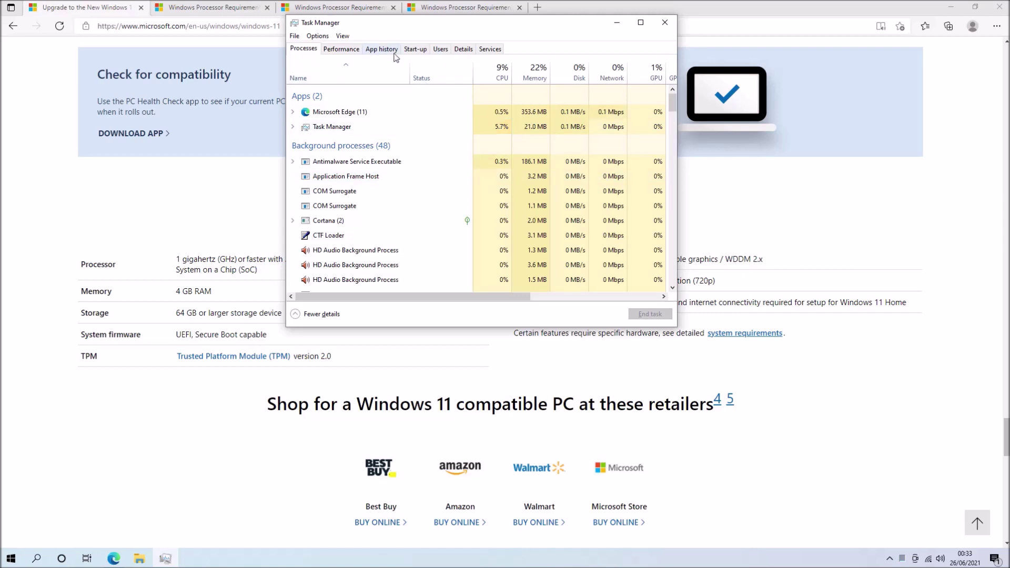
{"action": "left_click", "coordinate": [342, 53]}
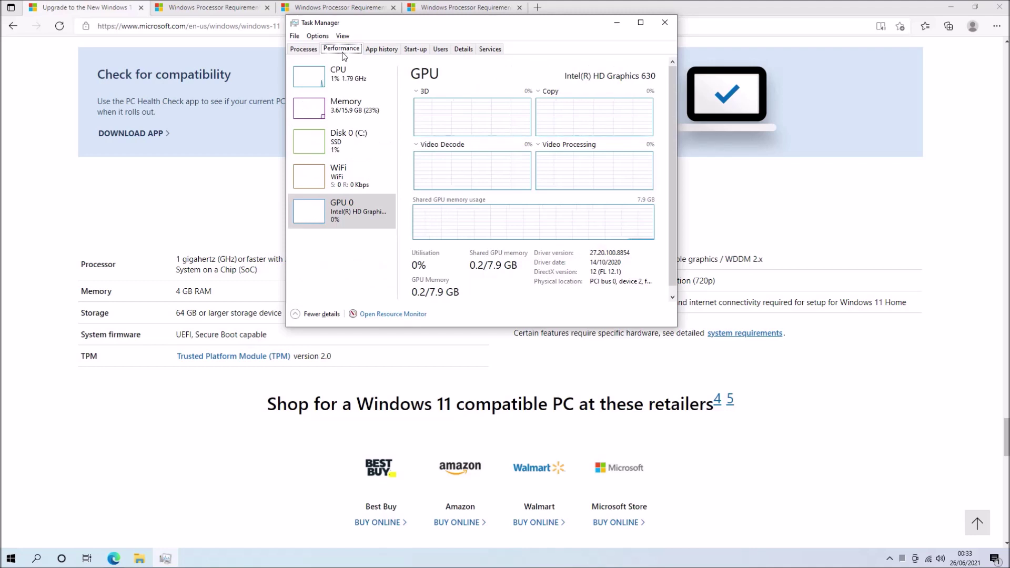
{"action": "left_click", "coordinate": [340, 69]}
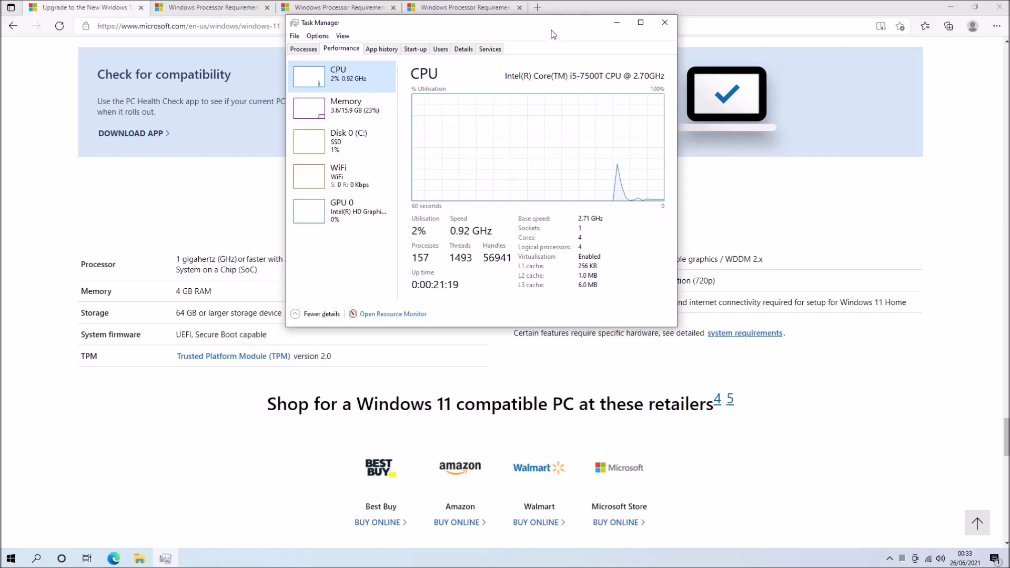
{"action": "left_click_drag", "start_coordinate": [552, 34], "coordinate": [799, 50]}
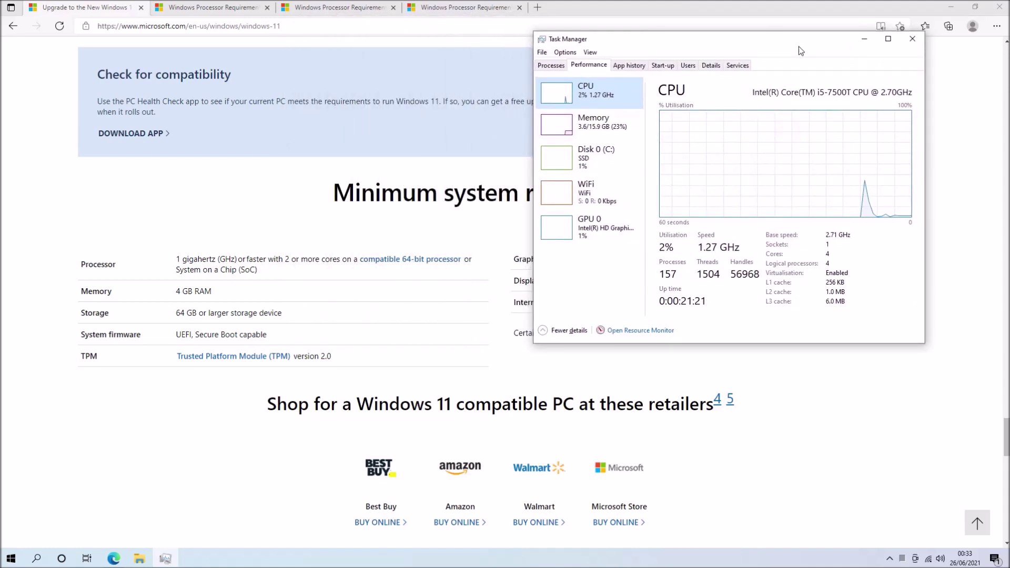
{"action": "left_click", "coordinate": [625, 140]}
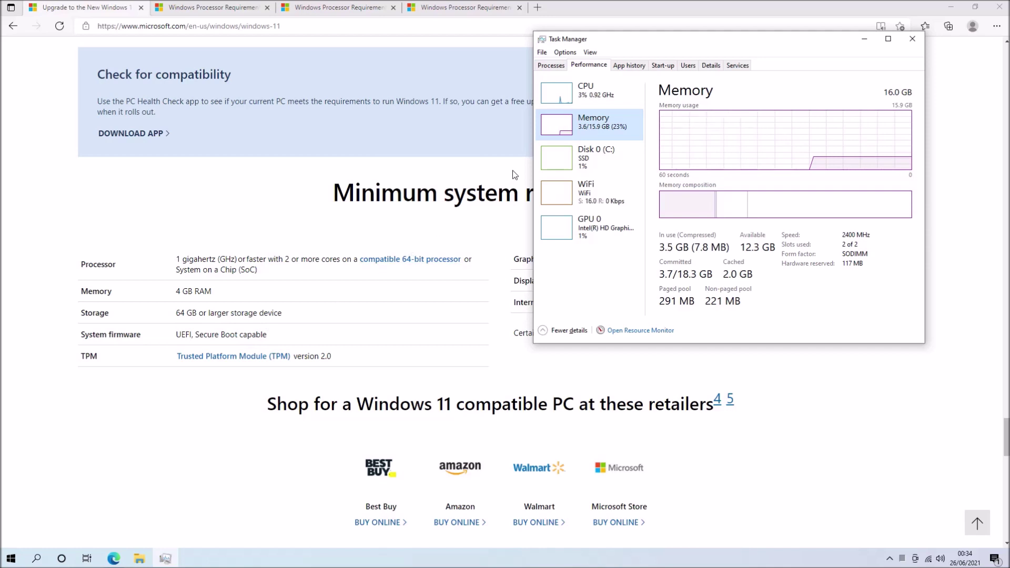
Step: View the Disk 0 (C:) SSD details in Task Manager, then bring up Run
{"action": "left_click", "coordinate": [549, 167]}
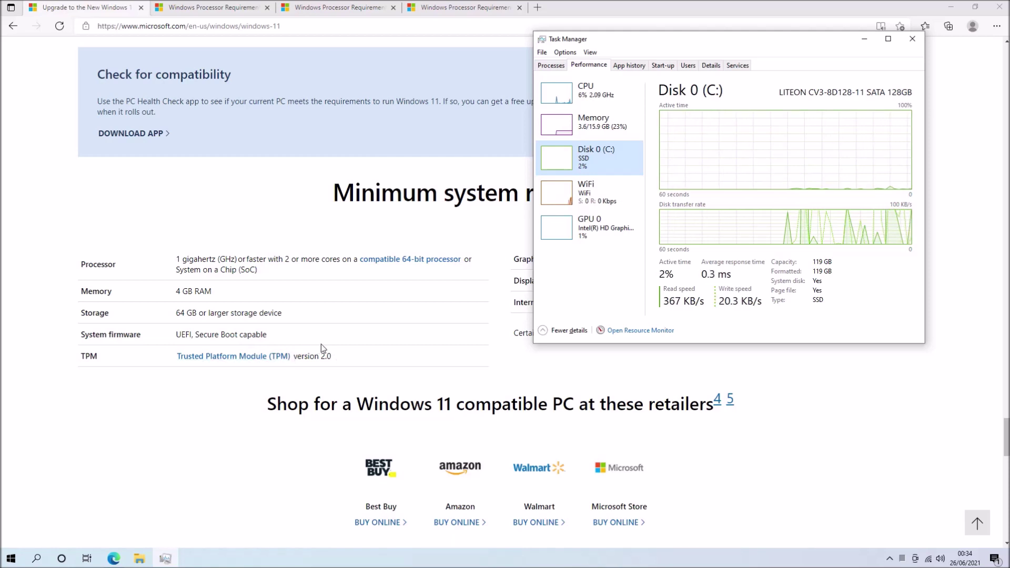
{"action": "key", "text": "super+r"}
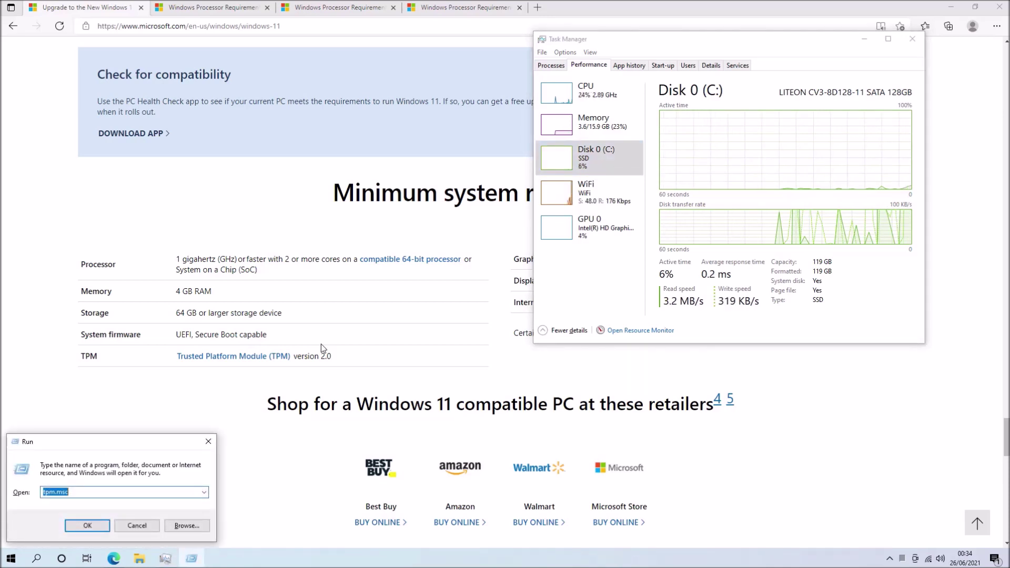
Step: Run msinfo32 to open System Information's System Summary
{"action": "type", "text": "m"}
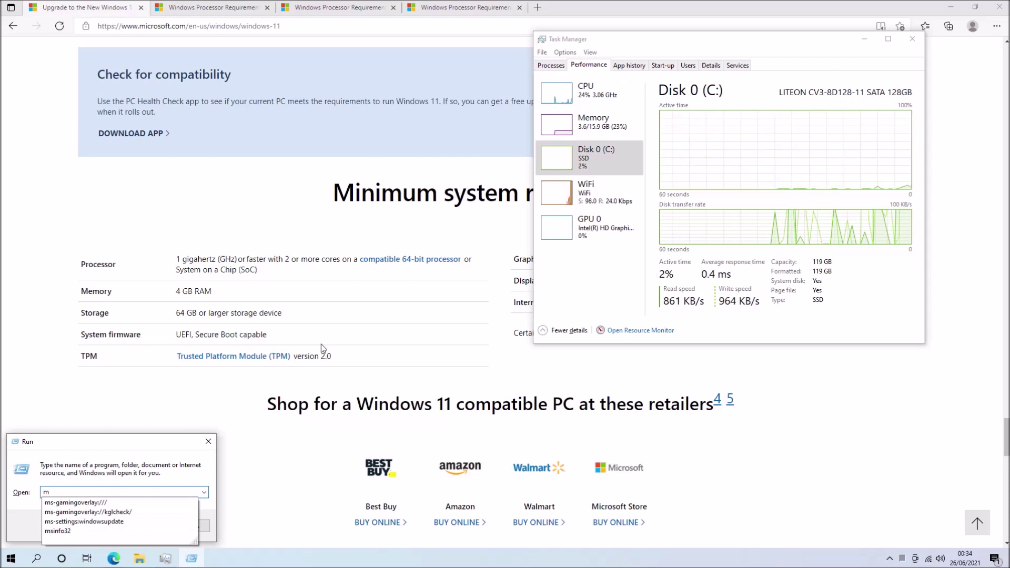
{"action": "type", "text": "si"}
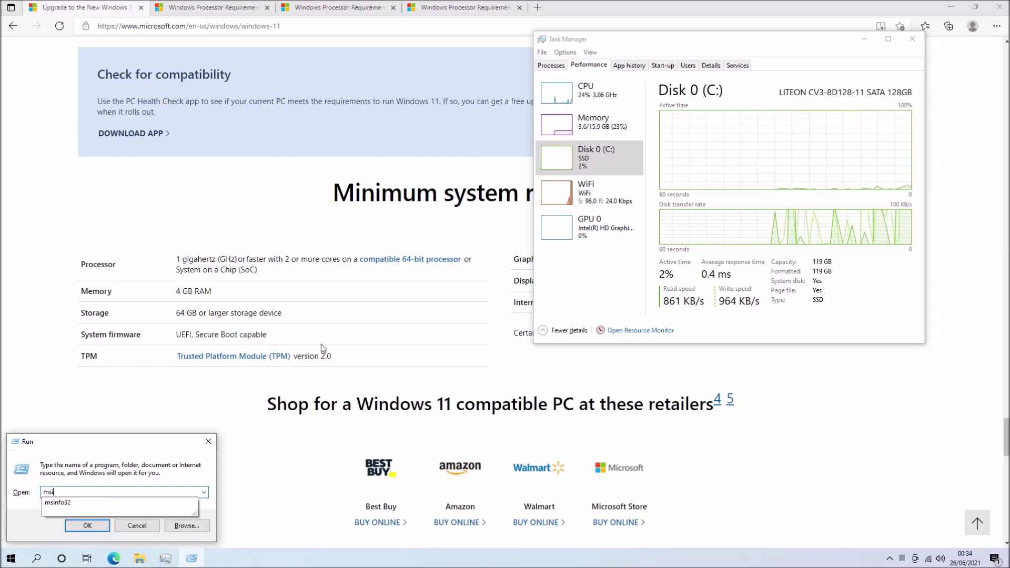
{"action": "type", "text": "nfo"}
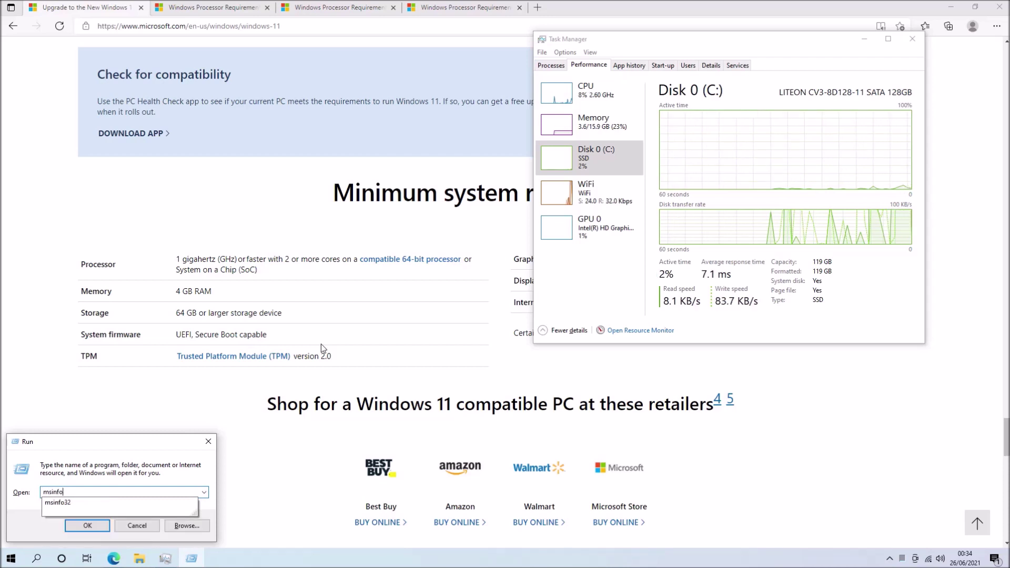
{"action": "type", "text": "32"}
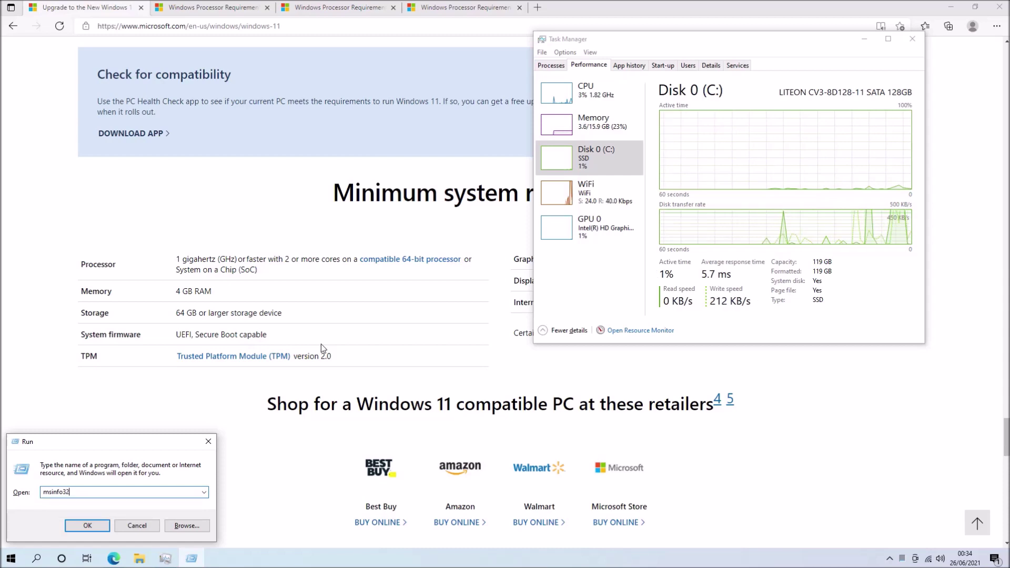
{"action": "key", "text": "Return"}
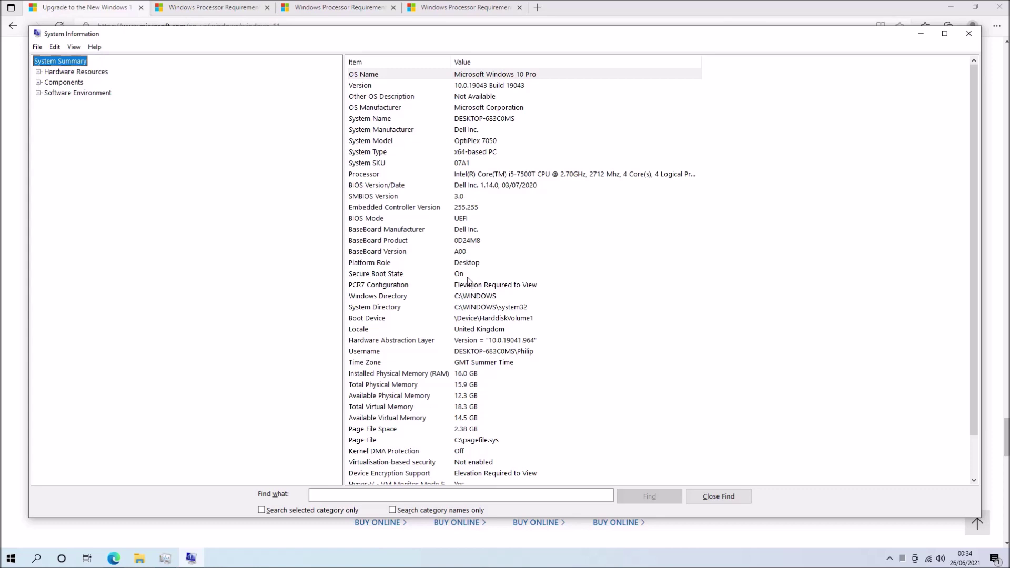
Step: Select the Secure Boot State (On), BIOS Mode (UEFI) and SMBIOS Version rows
{"action": "left_click", "coordinate": [468, 274]}
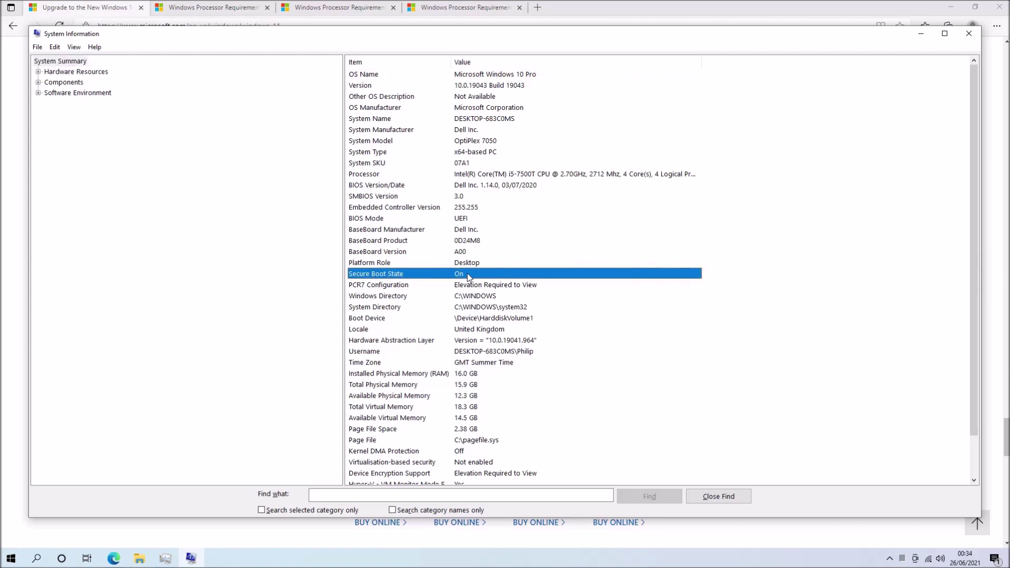
{"action": "left_click", "coordinate": [481, 221], "text": "ctrl"}
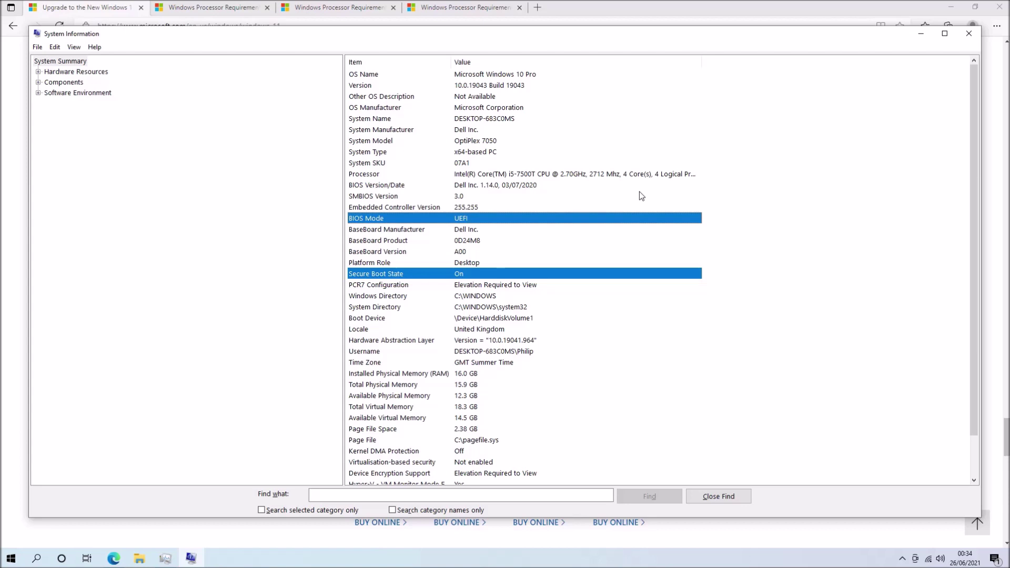
{"action": "left_click", "coordinate": [641, 195], "text": "ctrl"}
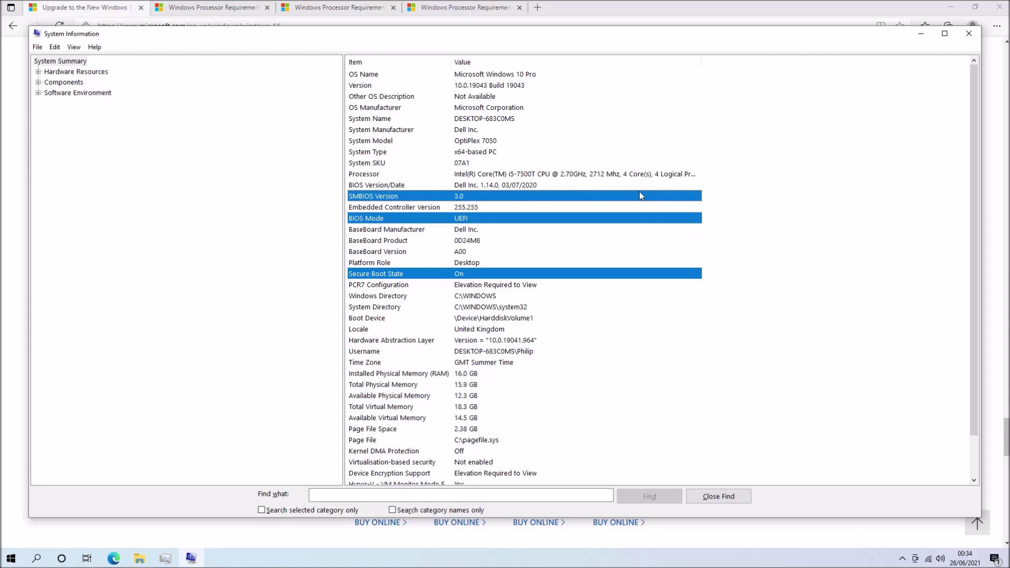
Step: Swap the SMBIOS Version selection for BIOS Version/Date and minimize System Information
{"action": "left_click", "coordinate": [640, 195], "text": "ctrl"}
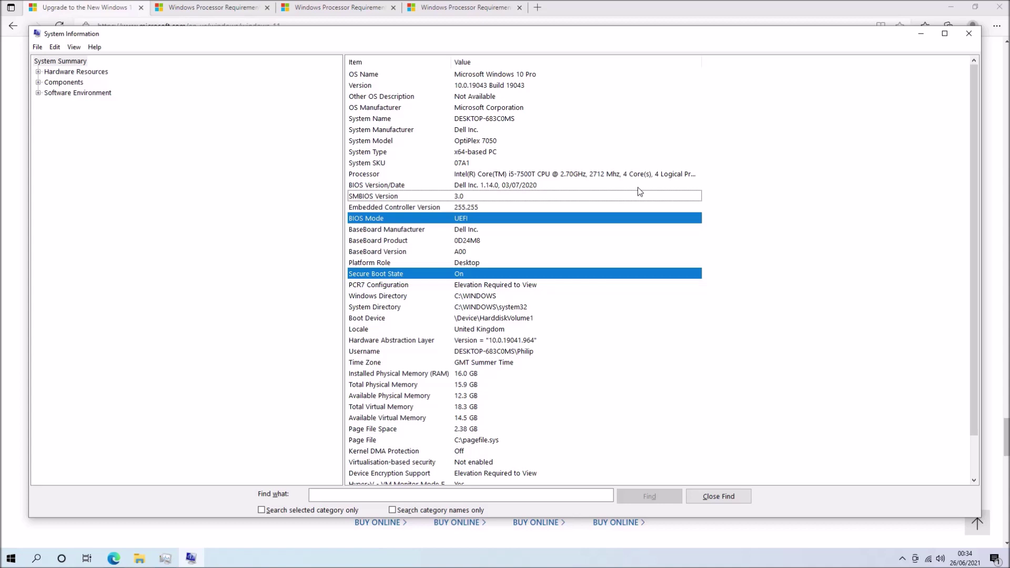
{"action": "left_click", "coordinate": [638, 187], "text": "ctrl"}
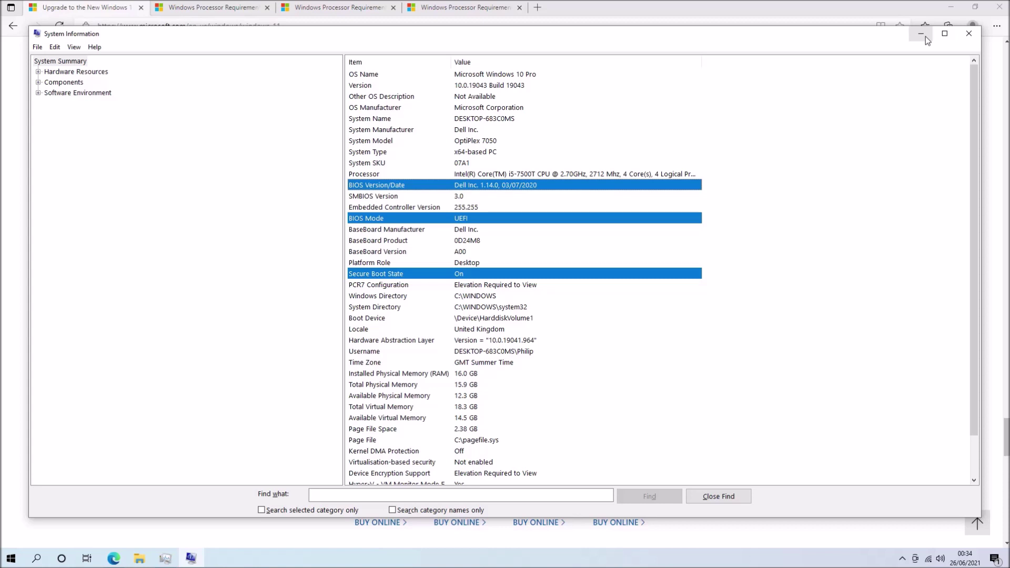
{"action": "left_click", "coordinate": [926, 36]}
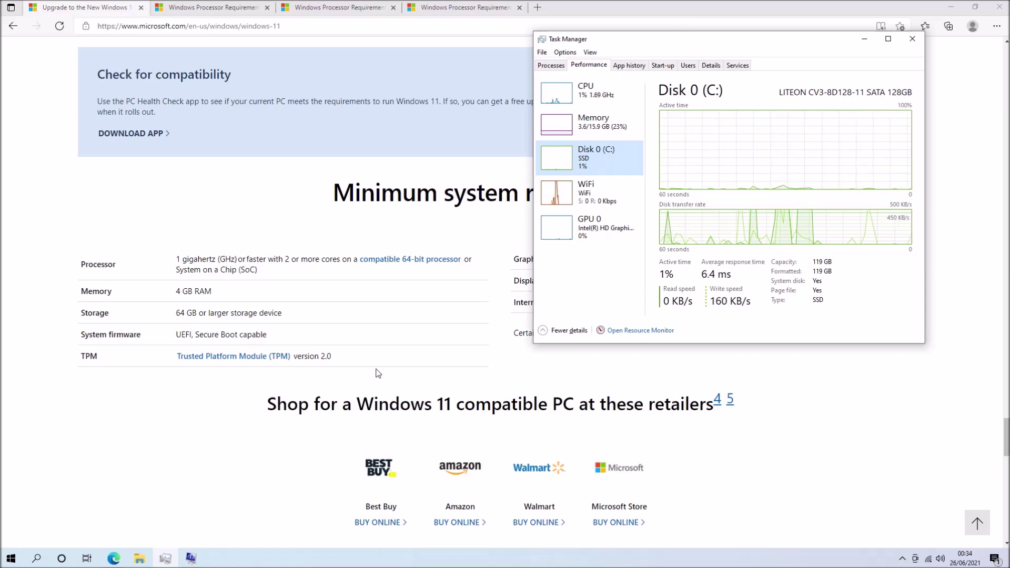
{"action": "key", "text": "super+r"}
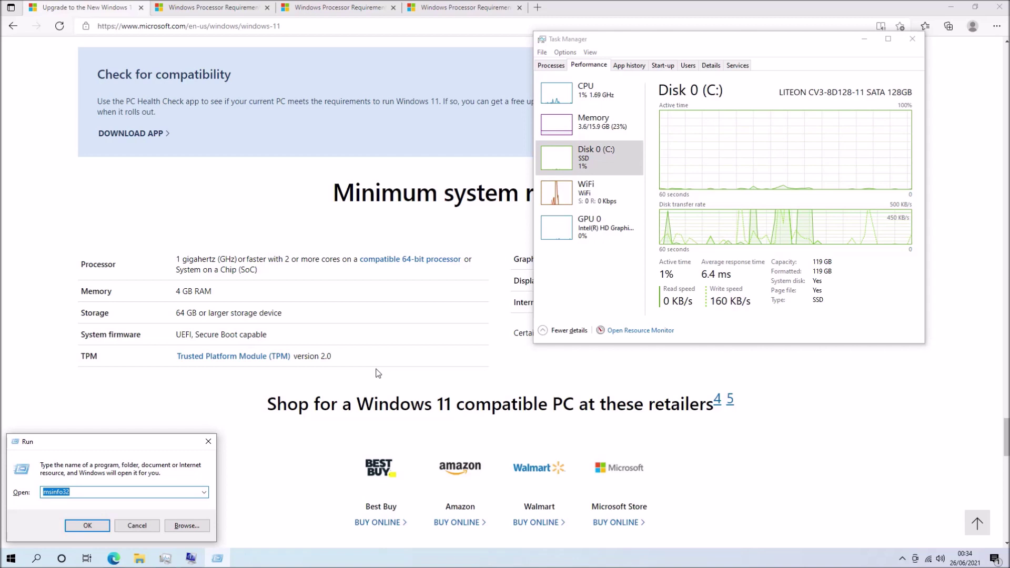
Step: Launch tpm.msc to confirm the TPM is ready with specification version 2.0, then close it
{"action": "type", "text": "tp"}
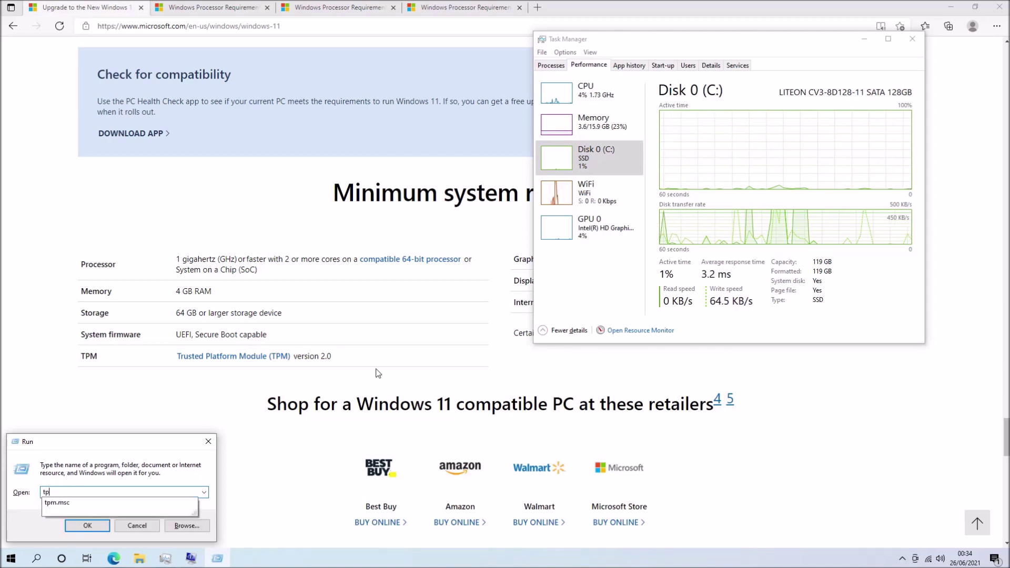
{"action": "type", "text": "m."}
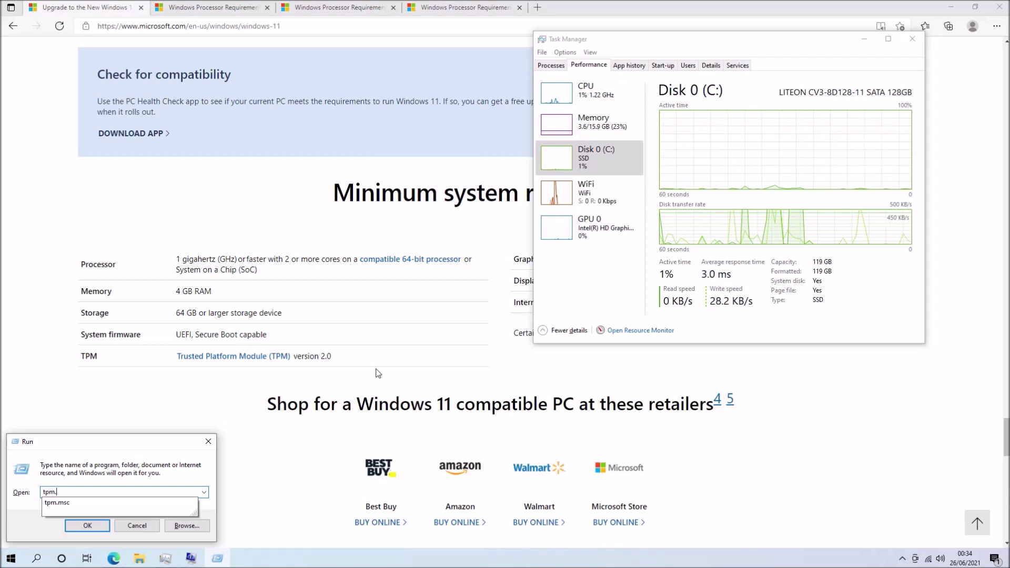
{"action": "type", "text": "msc"}
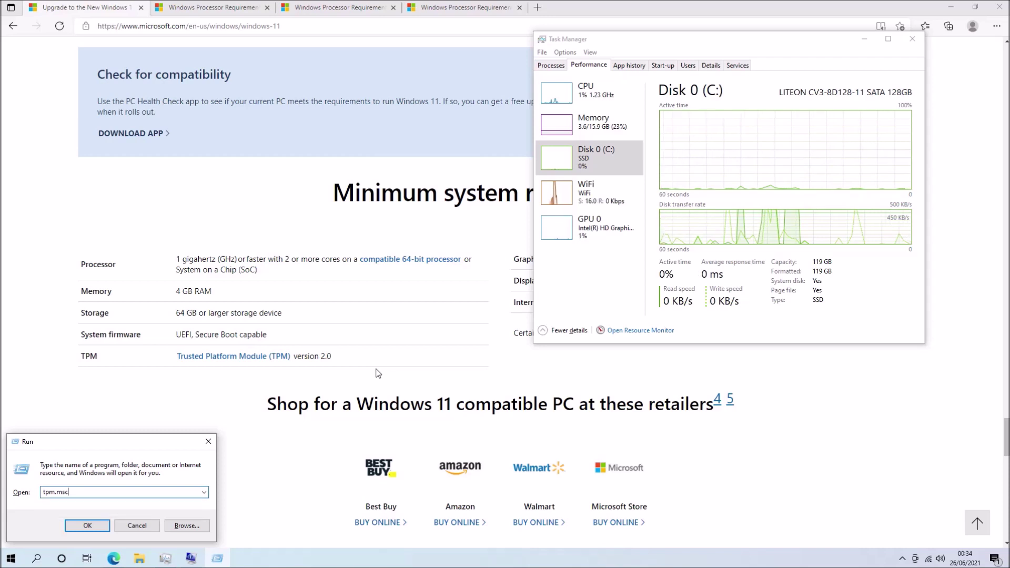
{"action": "key", "text": "Return"}
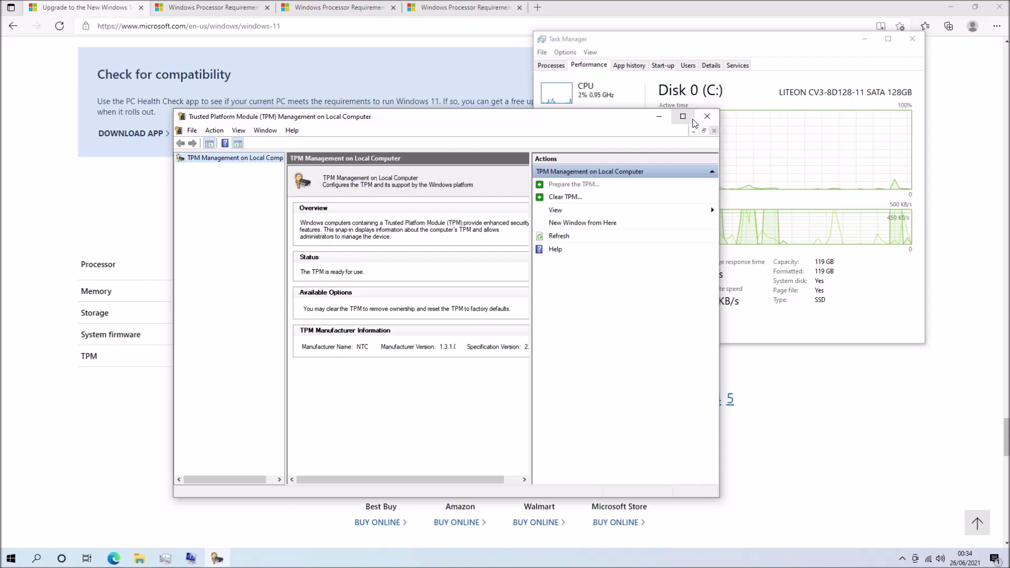
{"action": "left_click", "coordinate": [693, 120]}
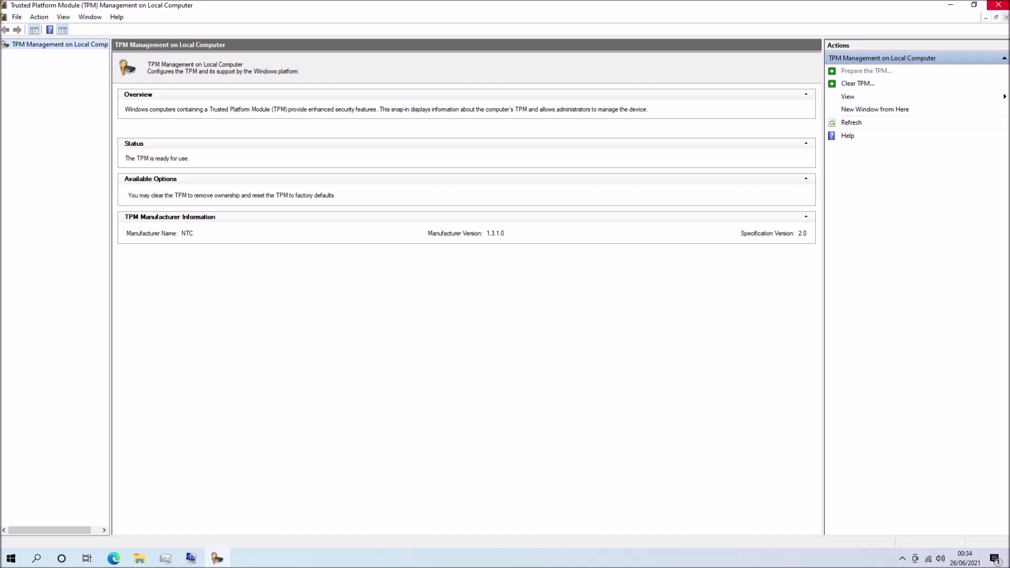
{"action": "left_click", "coordinate": [977, 5]}
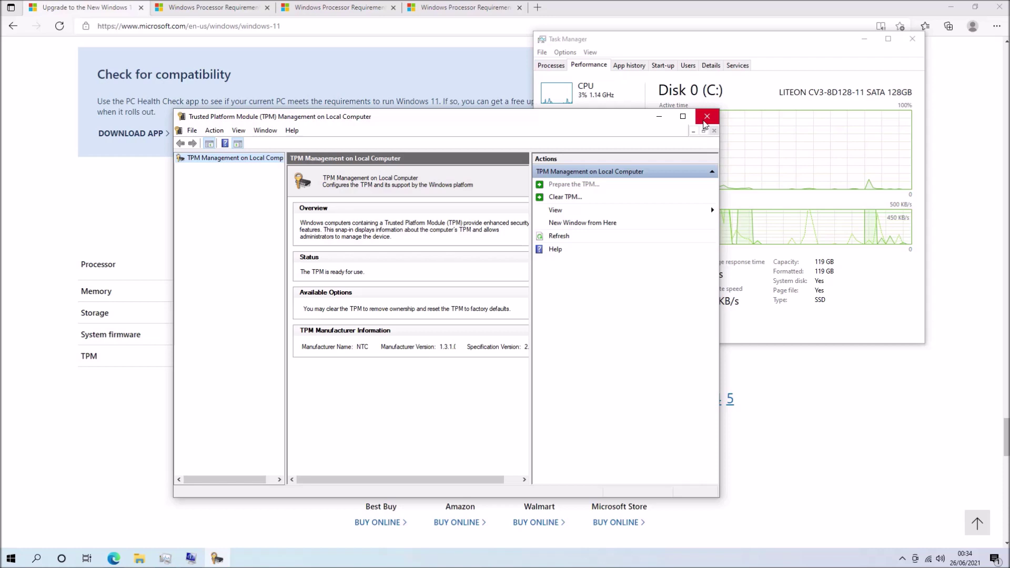
{"action": "left_click", "coordinate": [706, 121]}
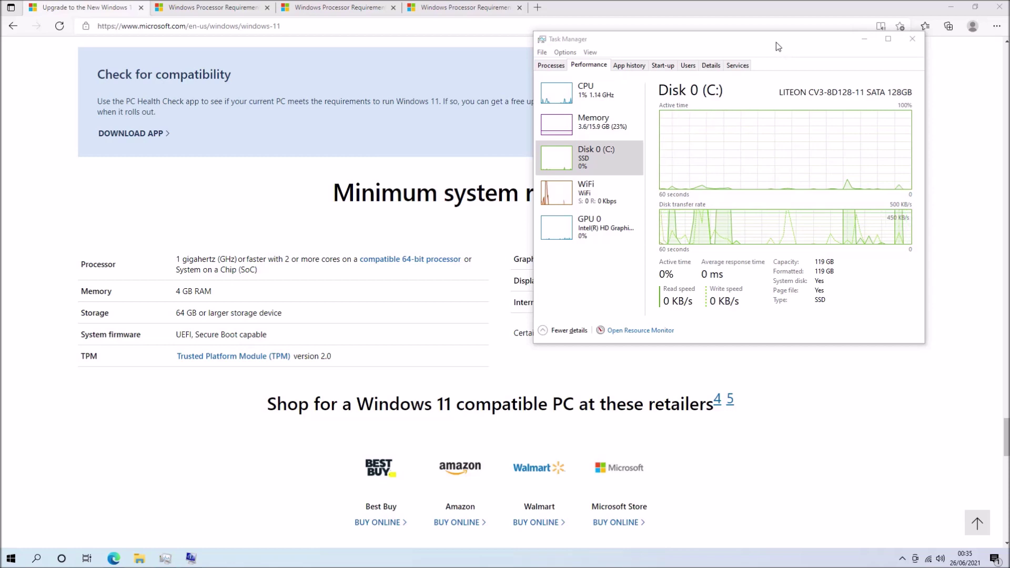
Step: Move Task Manager left and widen its GPU 0 page to show the full Intel HD Graphics 630 and DirectX 12 details
{"action": "left_click_drag", "start_coordinate": [776, 47], "coordinate": [291, 92]}
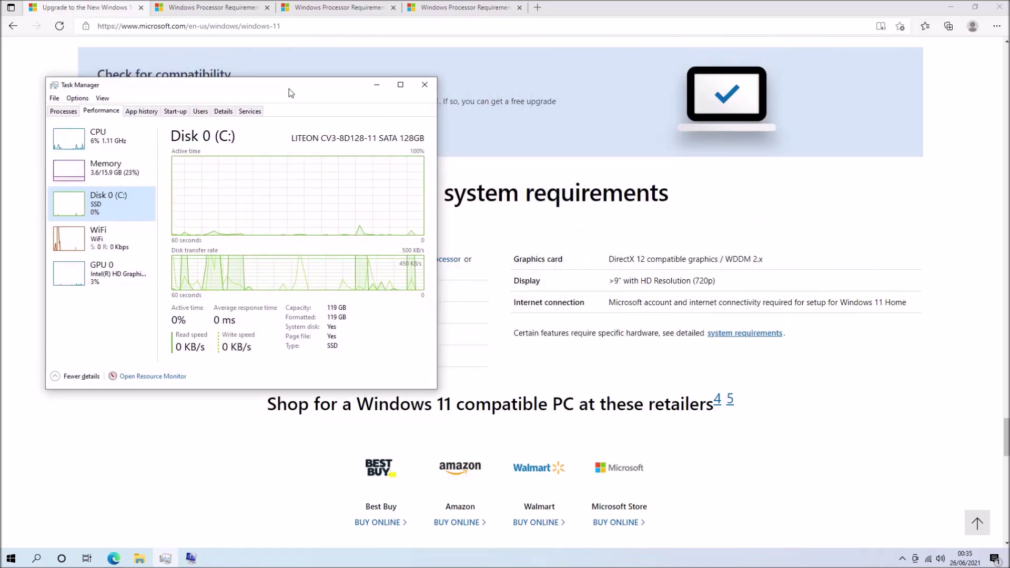
{"action": "left_click_drag", "start_coordinate": [288, 89], "coordinate": [326, 83]}
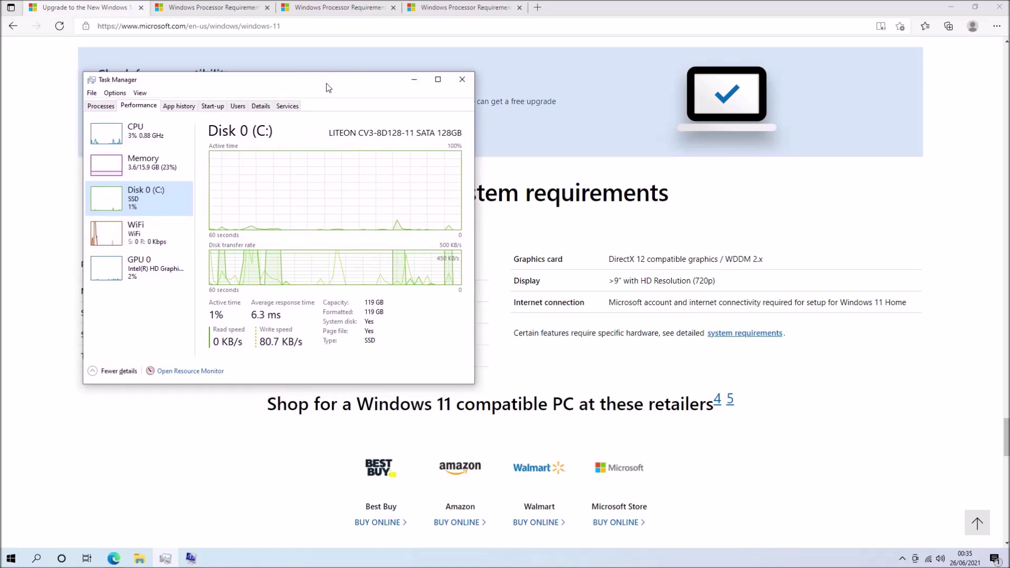
{"action": "left_click", "coordinate": [177, 272]}
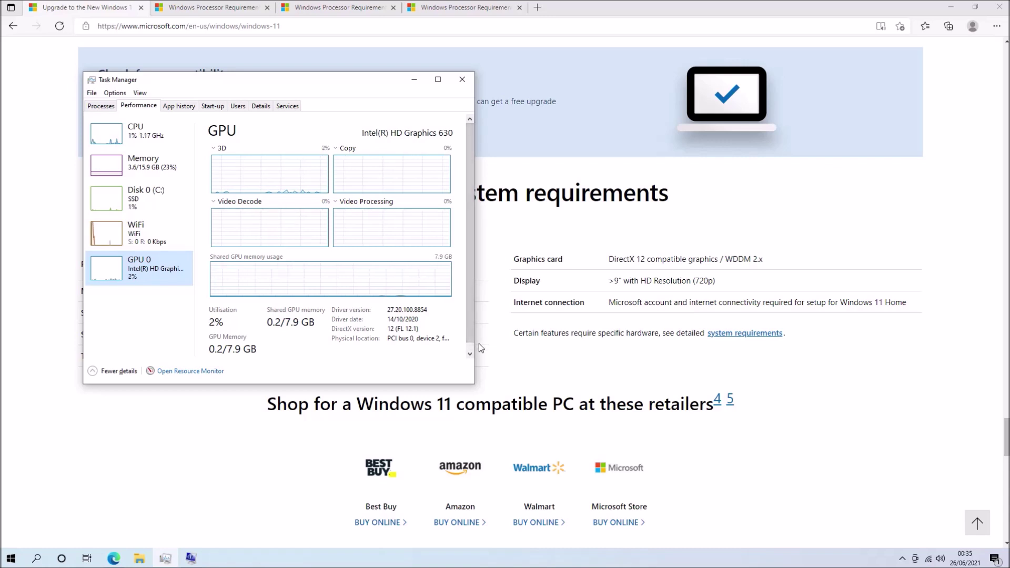
{"action": "left_click_drag", "start_coordinate": [475, 347], "coordinate": [511, 347]}
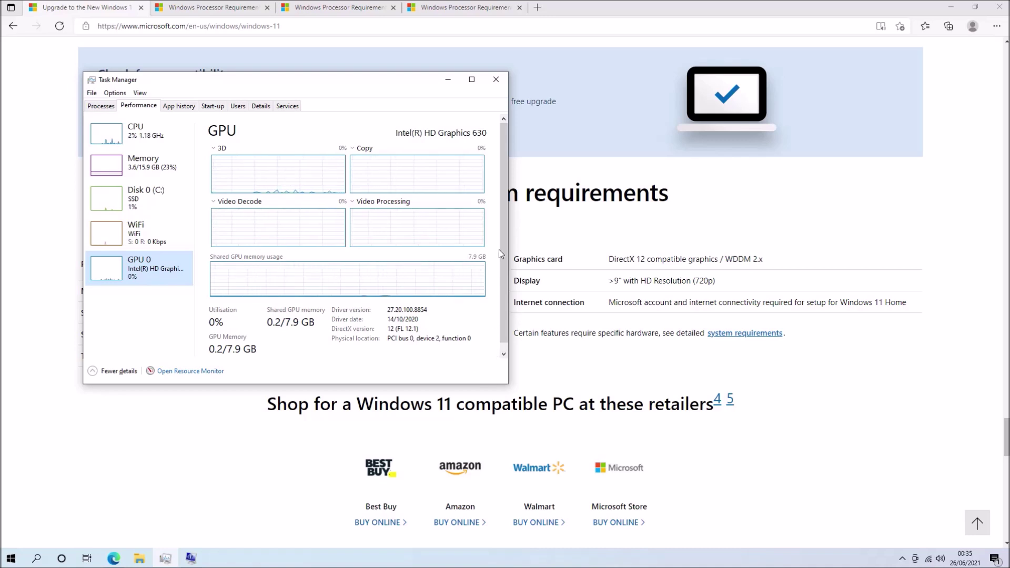
{"action": "key", "text": "super+r"}
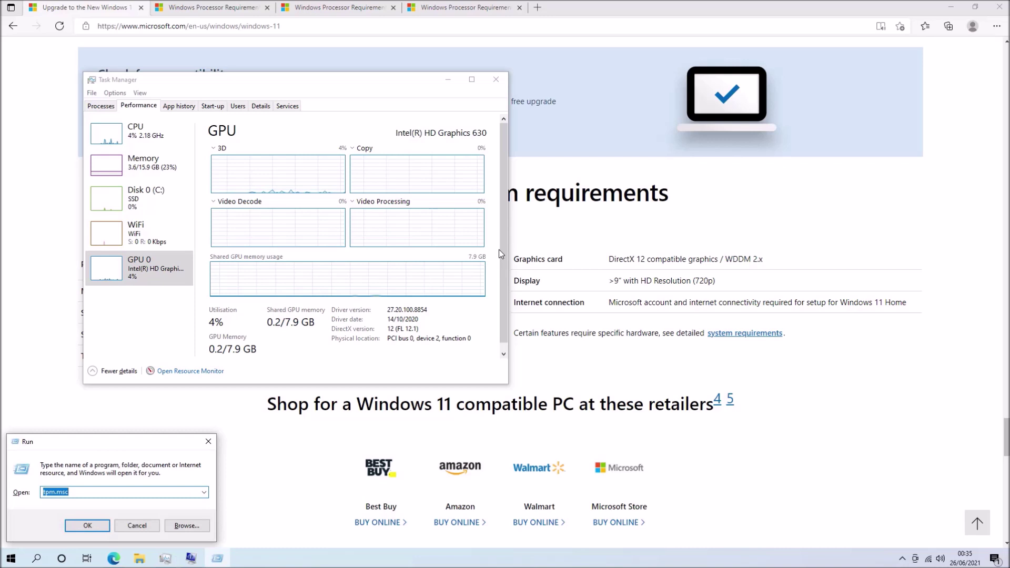
Step: Run dxdiag to view the Intel HD Graphics 630 display details, then close it and Task Manager
{"action": "type", "text": "dxdiag"}
{"action": "key", "text": "Return"}
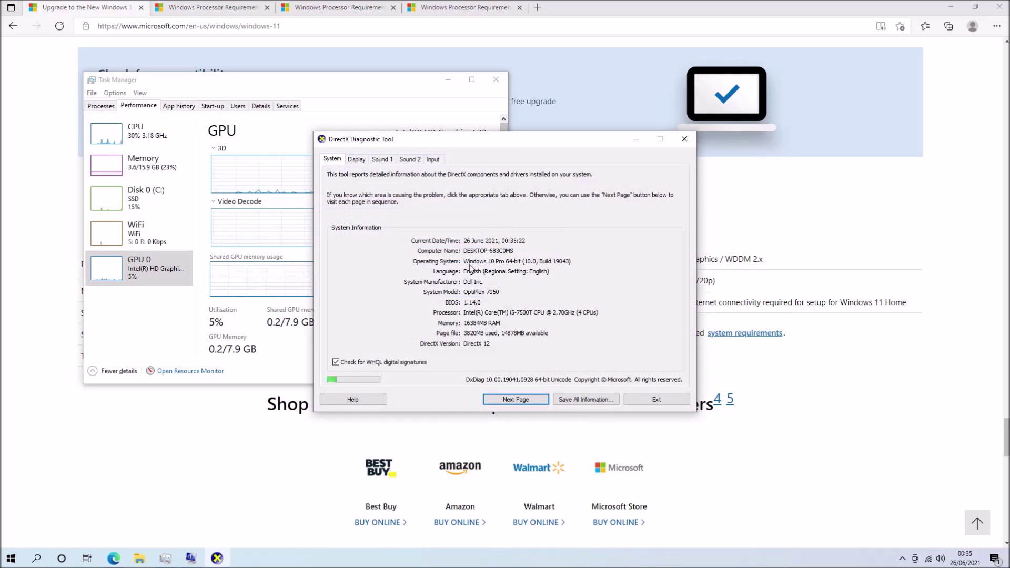
{"action": "left_click", "coordinate": [357, 159]}
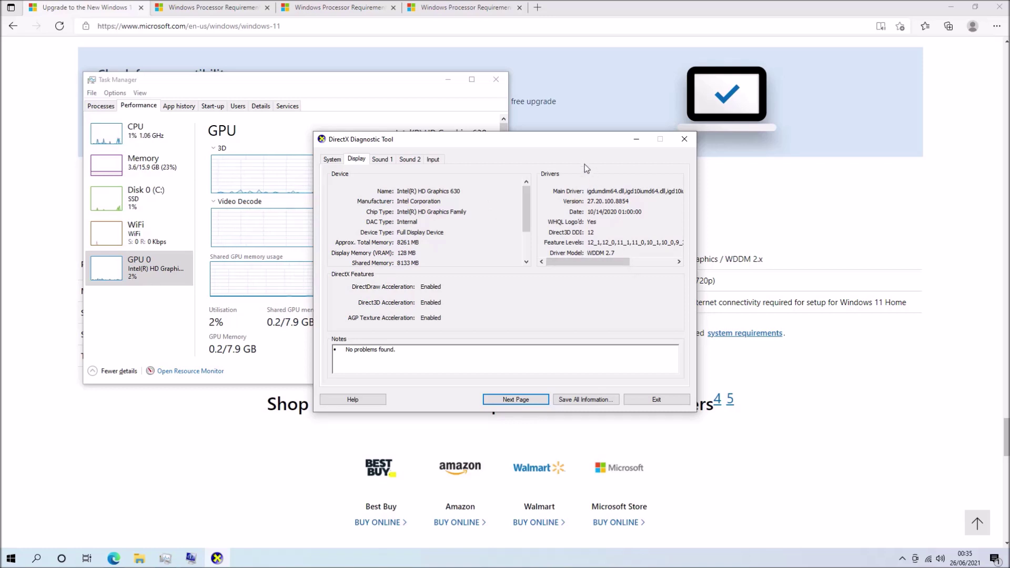
{"action": "left_click_drag", "start_coordinate": [562, 147], "coordinate": [348, 92]}
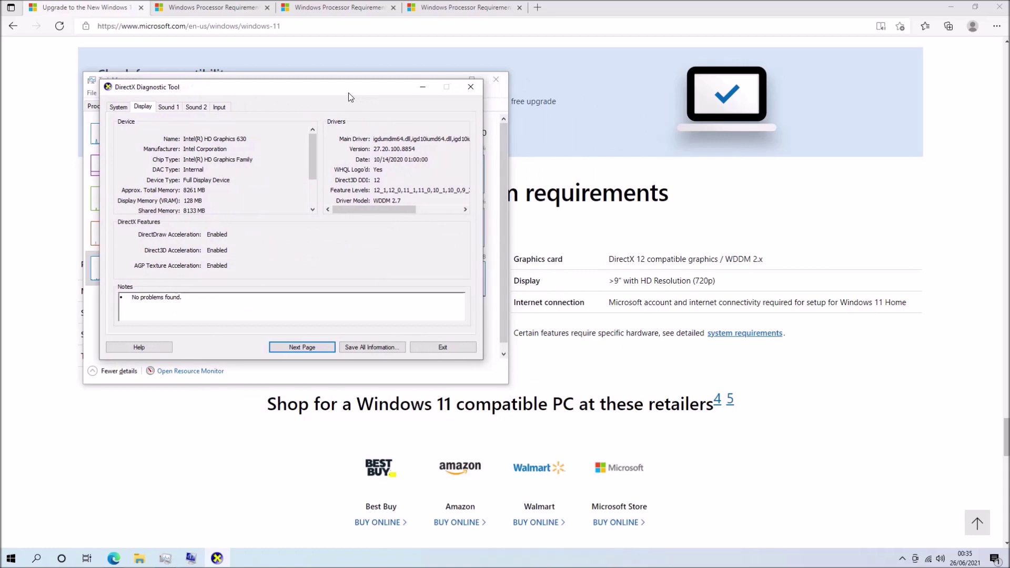
{"action": "left_click", "coordinate": [467, 93]}
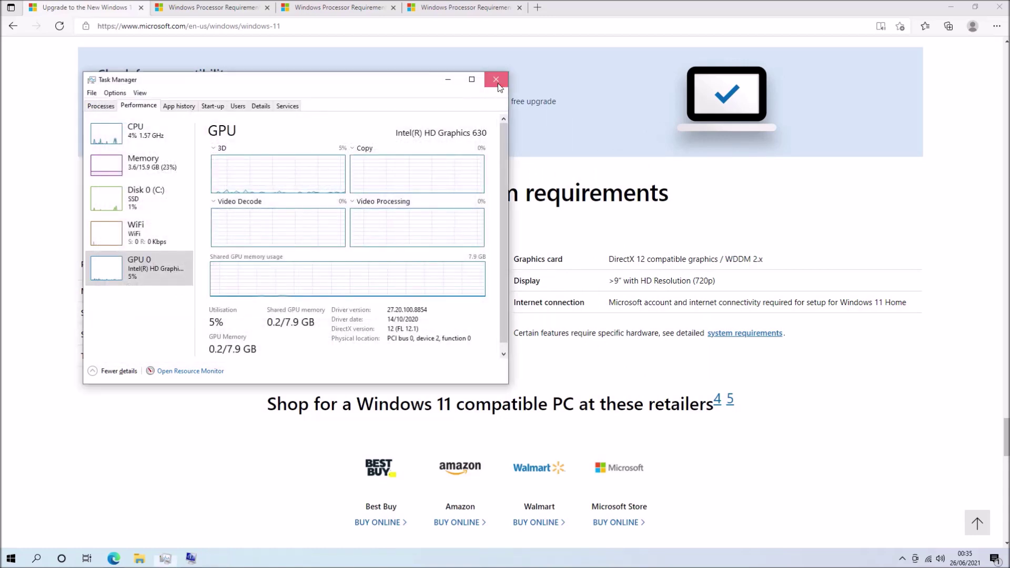
{"action": "left_click", "coordinate": [498, 83]}
Step: Install PC Health Check, run the Windows 11 check, and follow up on the unsupported-processor result
{"action": "left_click", "coordinate": [145, 133]}
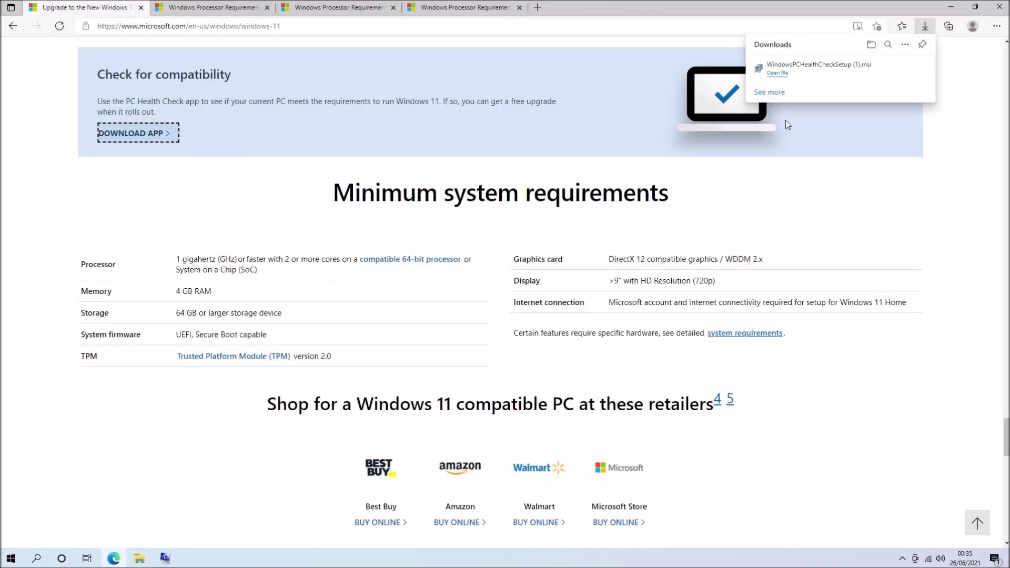
{"action": "left_click", "coordinate": [778, 75]}
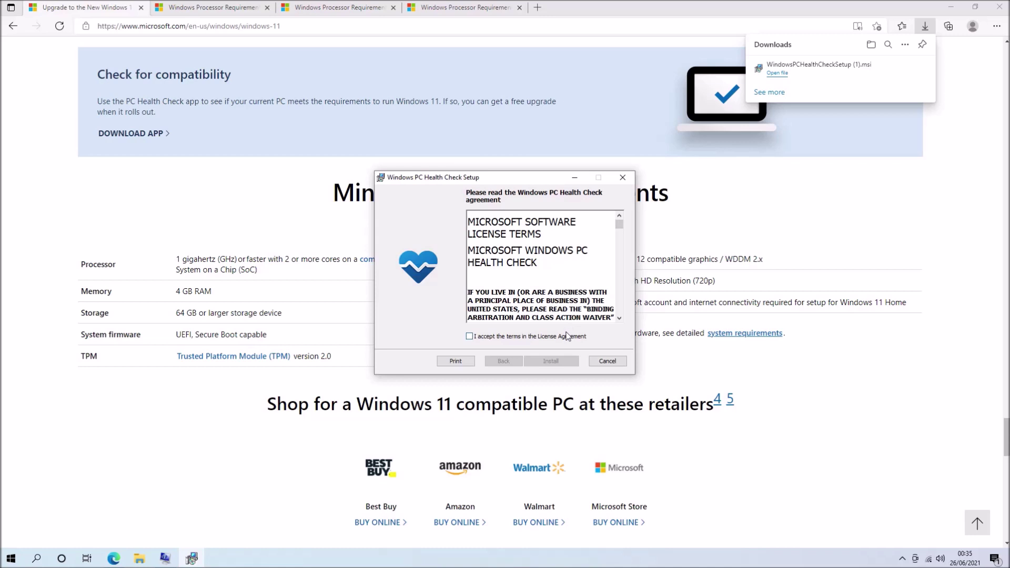
{"action": "left_click", "coordinate": [563, 361]}
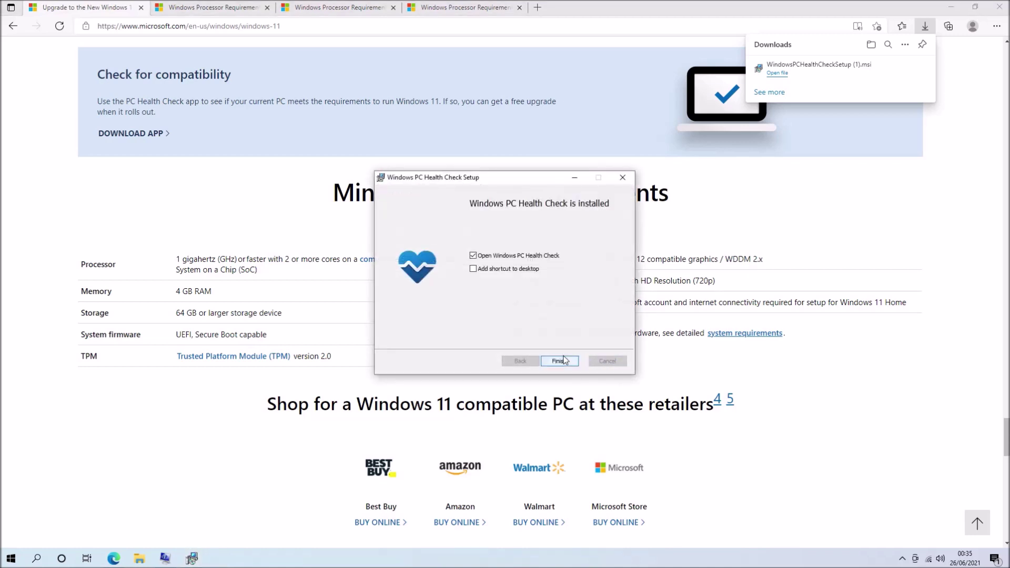
{"action": "left_click", "coordinate": [560, 361]}
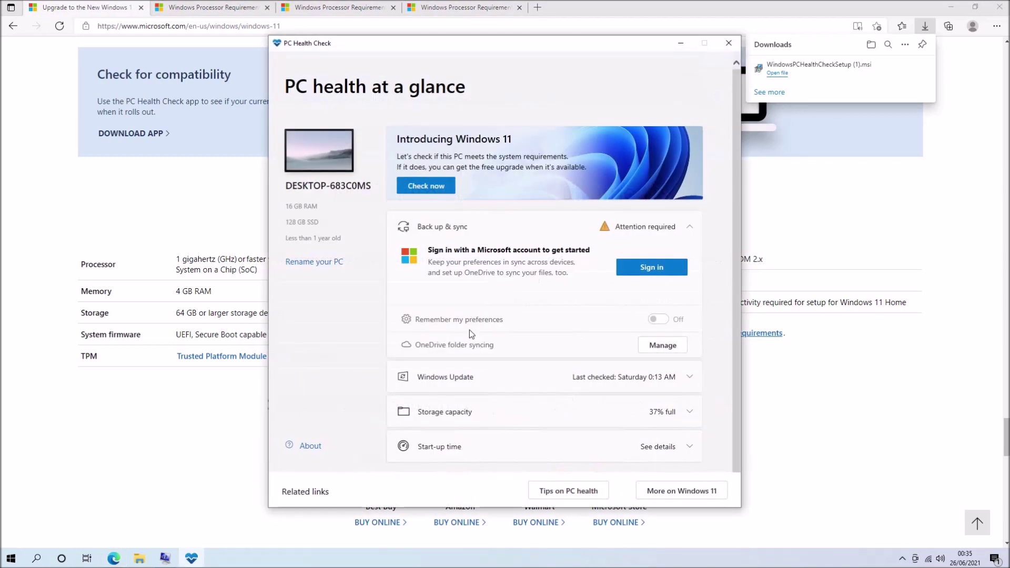
{"action": "left_click", "coordinate": [447, 196]}
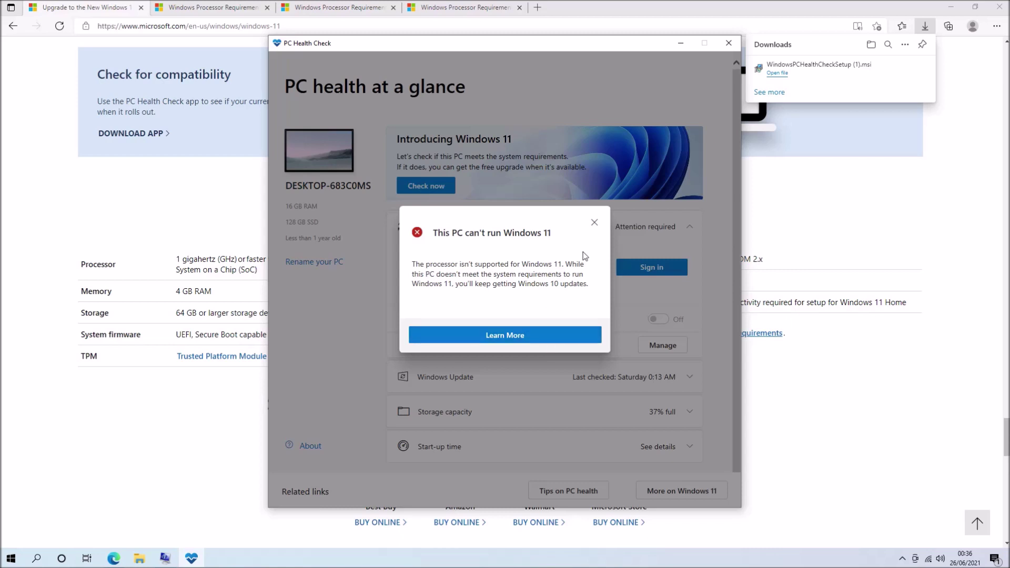
{"action": "left_click", "coordinate": [596, 333]}
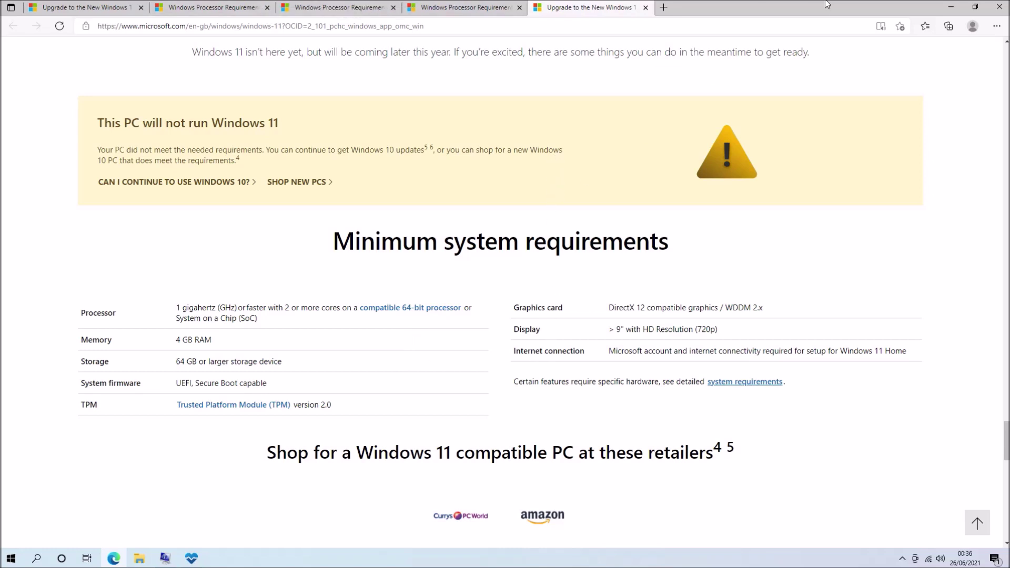
Step: Confirm the CPU is an i5-7500T in Task Manager, then enter i5-7500T in a new Edge tab
{"action": "key", "text": "ctrl+shift+Escape"}
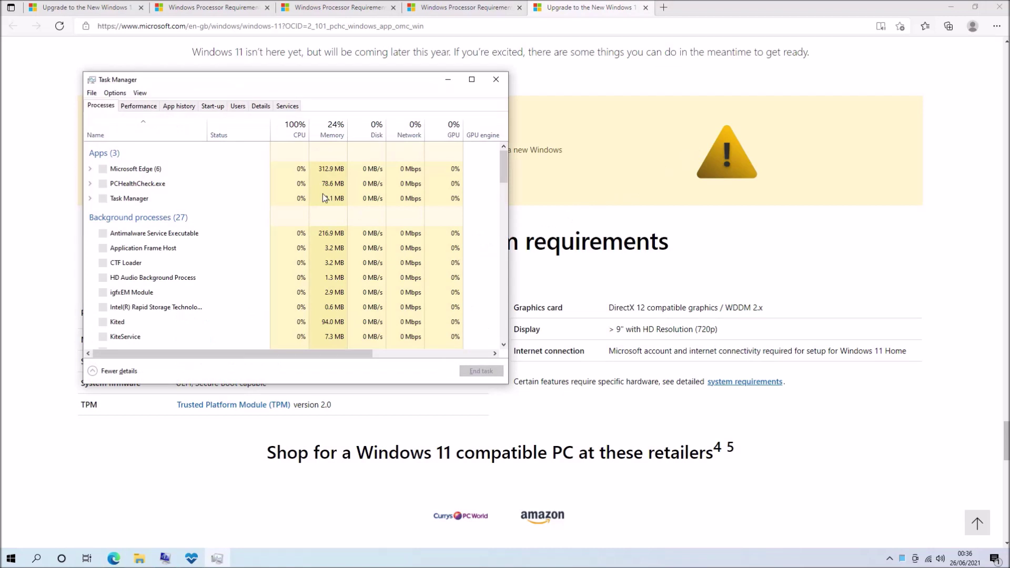
{"action": "left_click", "coordinate": [145, 106]}
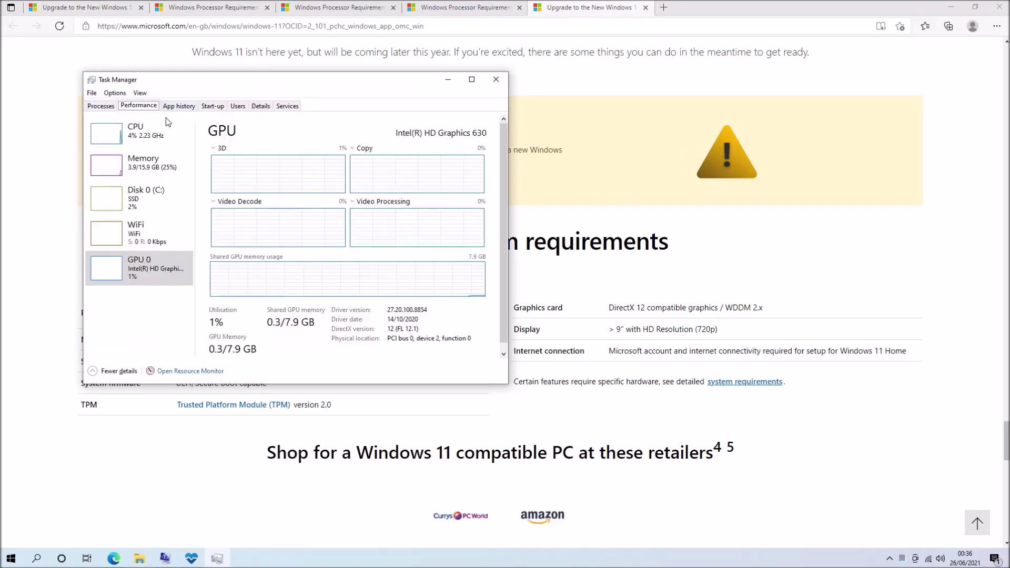
{"action": "left_click", "coordinate": [155, 138]}
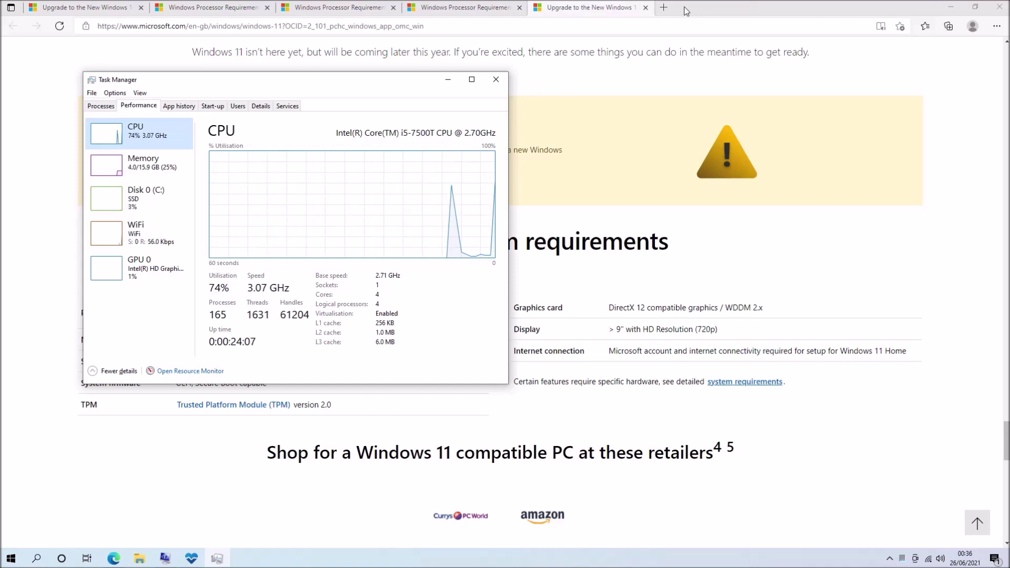
{"action": "left_click", "coordinate": [663, 8]}
{"action": "type", "text": "i"}
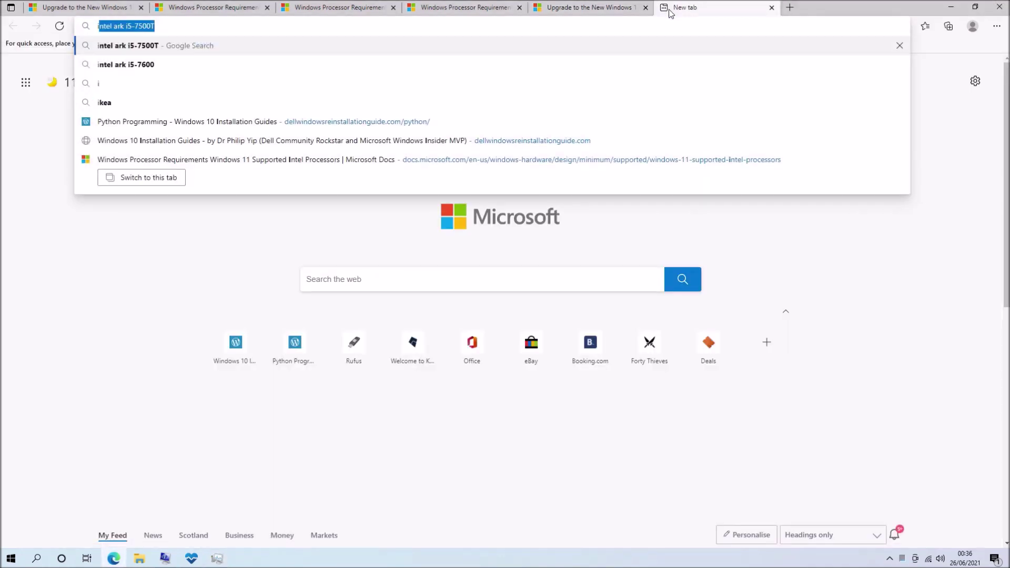
{"action": "type", "text": "5-7500T"}
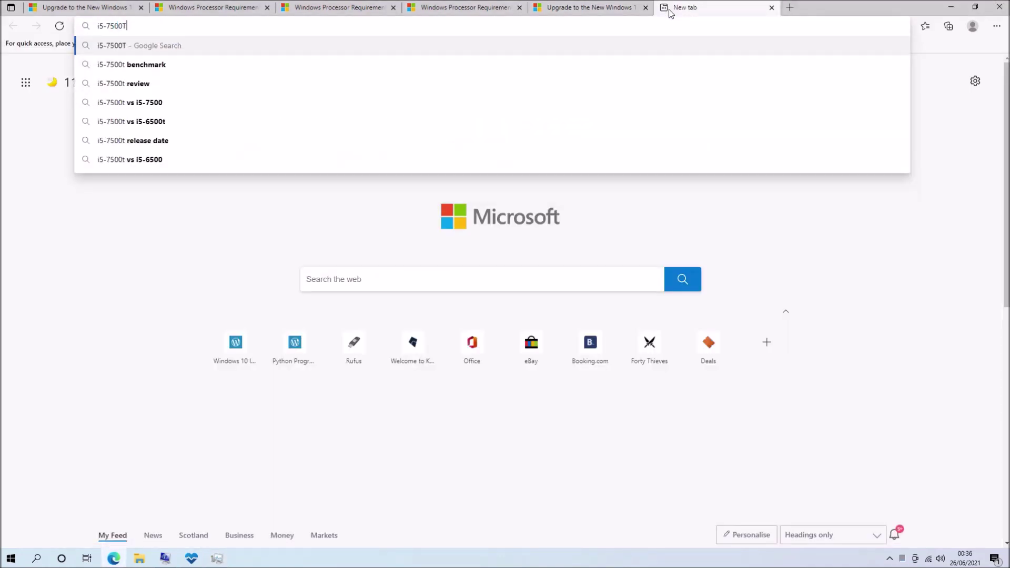
Step: Search i5-7500T, open its Intel ARK page, mark the Q1'17 launch date and scroll the specifications
{"action": "key", "text": "Return"}
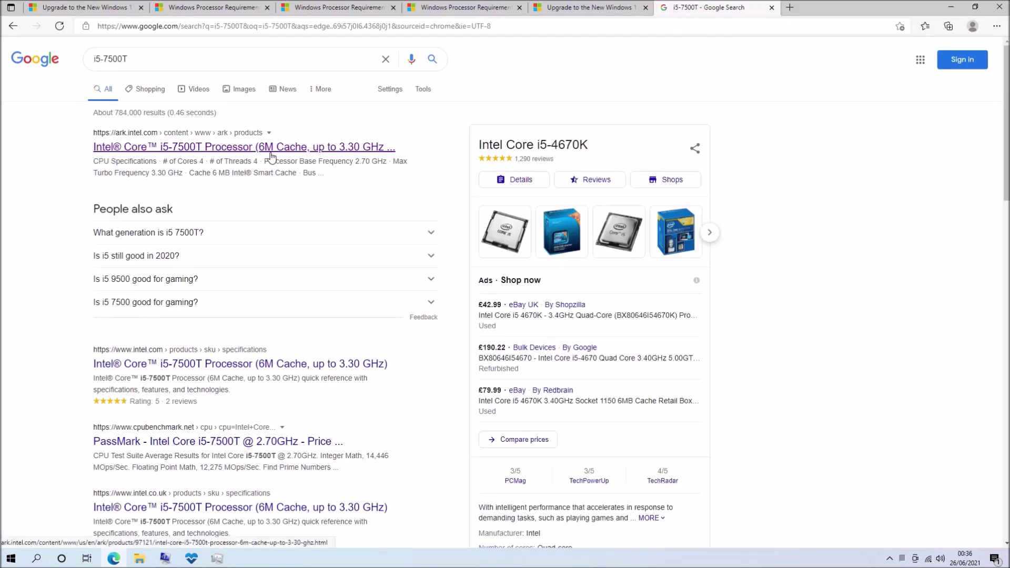
{"action": "left_click", "coordinate": [270, 155]}
{"action": "left_click_drag", "start_coordinate": [646, 331], "coordinate": [570, 326]}
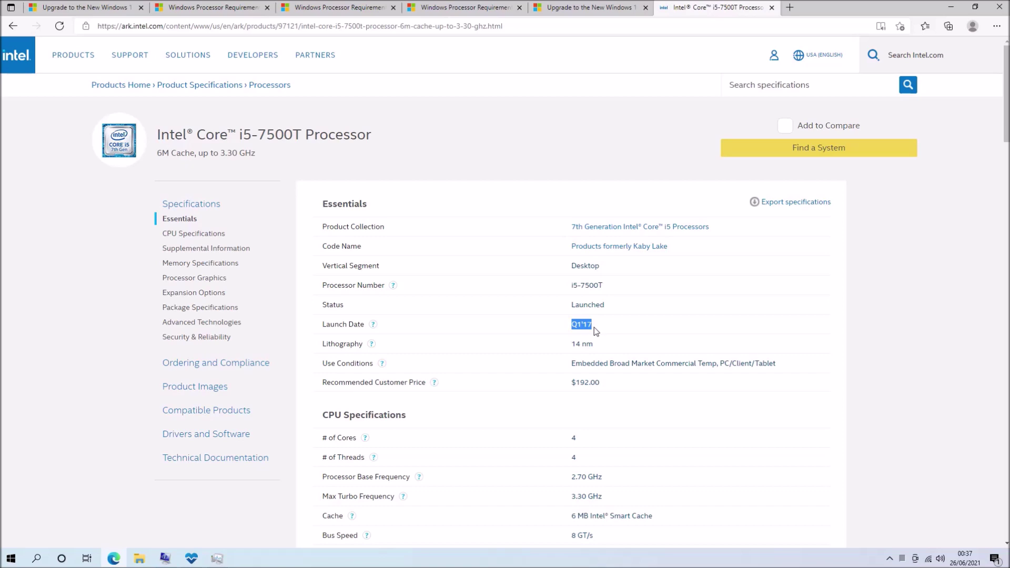
{"action": "scroll", "coordinate": [632, 362], "scroll_direction": "down", "scroll_amount": 10}
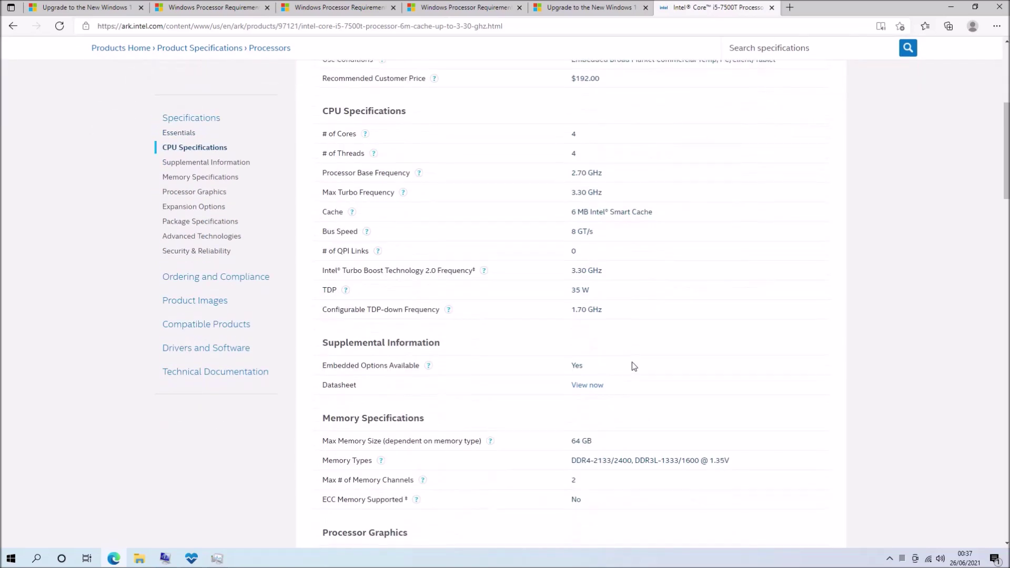
{"action": "scroll", "coordinate": [632, 362], "scroll_direction": "down", "scroll_amount": 20}
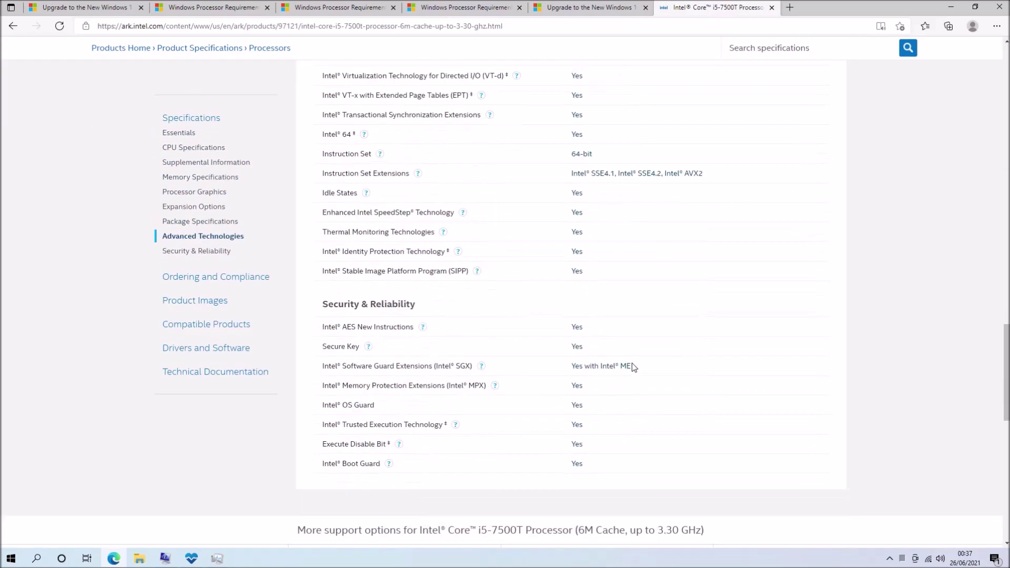
{"action": "scroll", "coordinate": [633, 366], "scroll_direction": "up", "scroll_amount": 4}
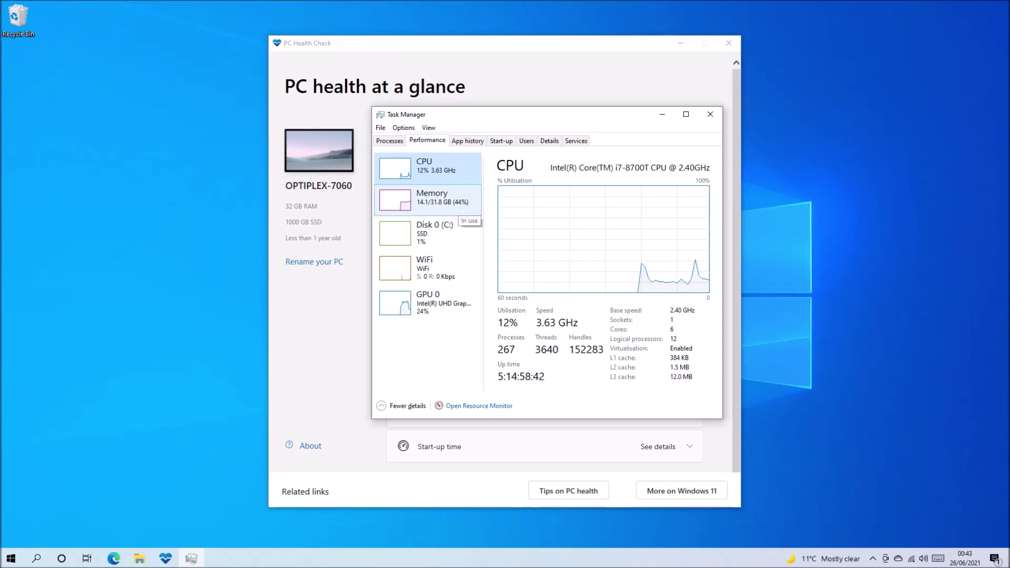
Step: Check the Memory and Disk 0 (C:) pages, then widen the GPU 0 page to show Intel UHD Graphics 630, driver 28/10/2020
{"action": "left_click", "coordinate": [428, 199]}
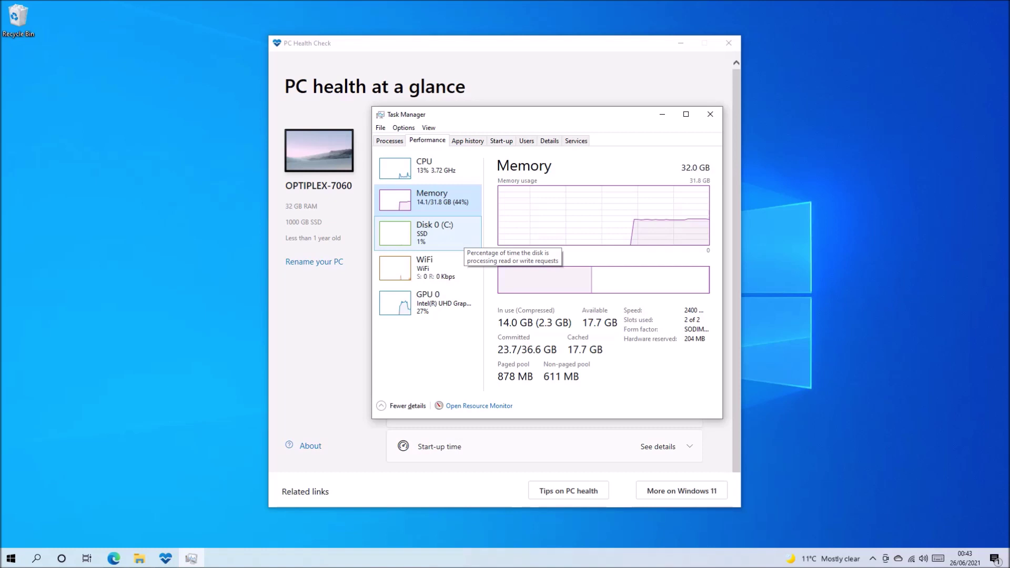
{"action": "left_click", "coordinate": [452, 240]}
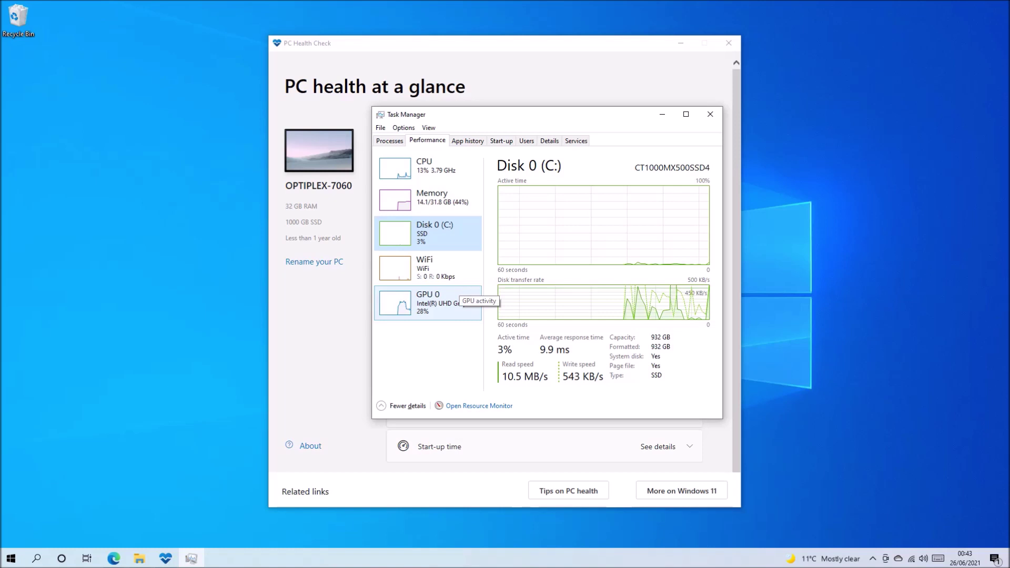
{"action": "left_click", "coordinate": [452, 298]}
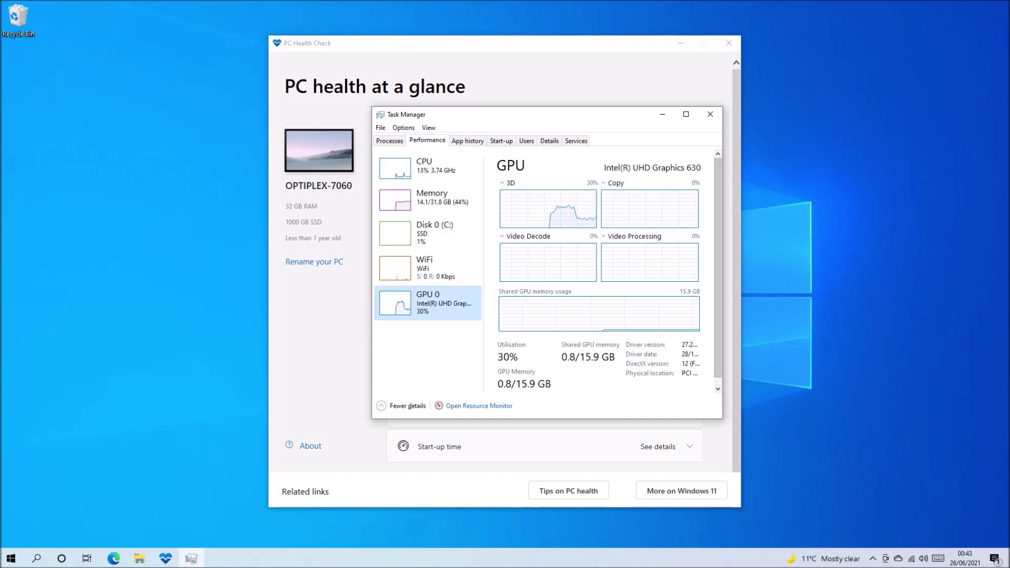
{"action": "left_click_drag", "start_coordinate": [722, 368], "coordinate": [807, 369]}
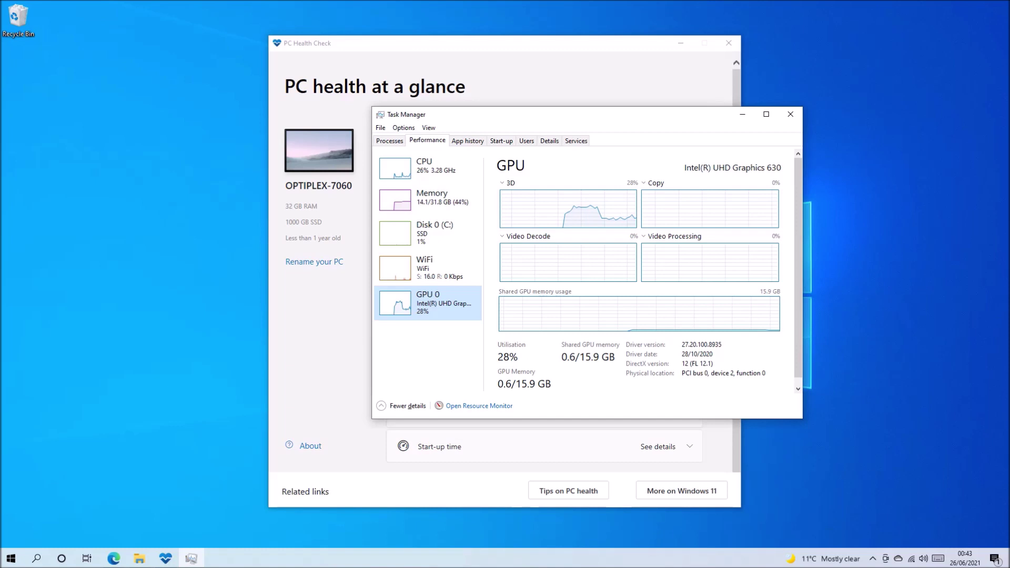
Step: Run dxdiag, check that the Intel UHD Graphics 630 display reports no problems, then close it
{"action": "key", "text": "super+r"}
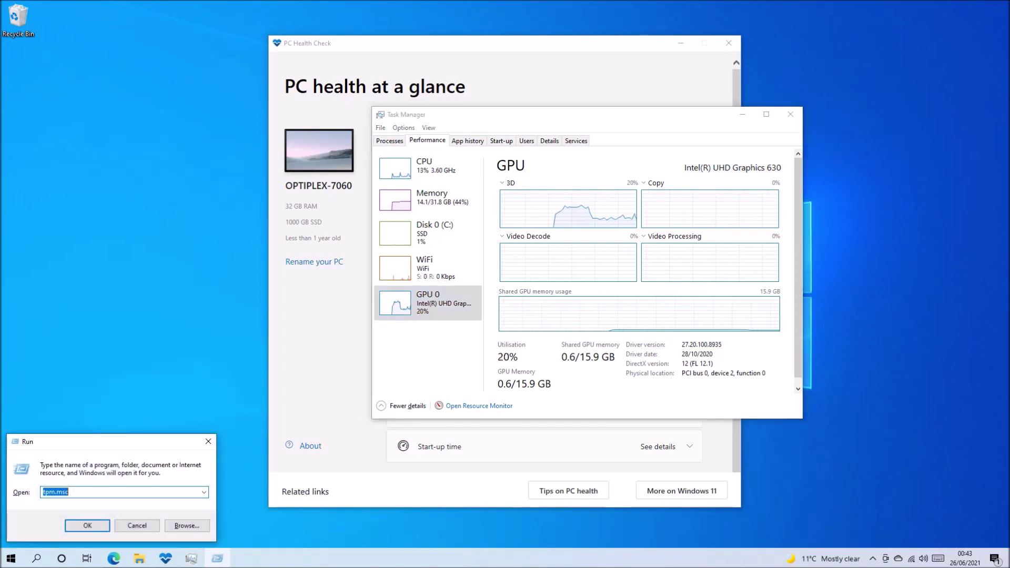
{"action": "type", "text": "dxdiag"}
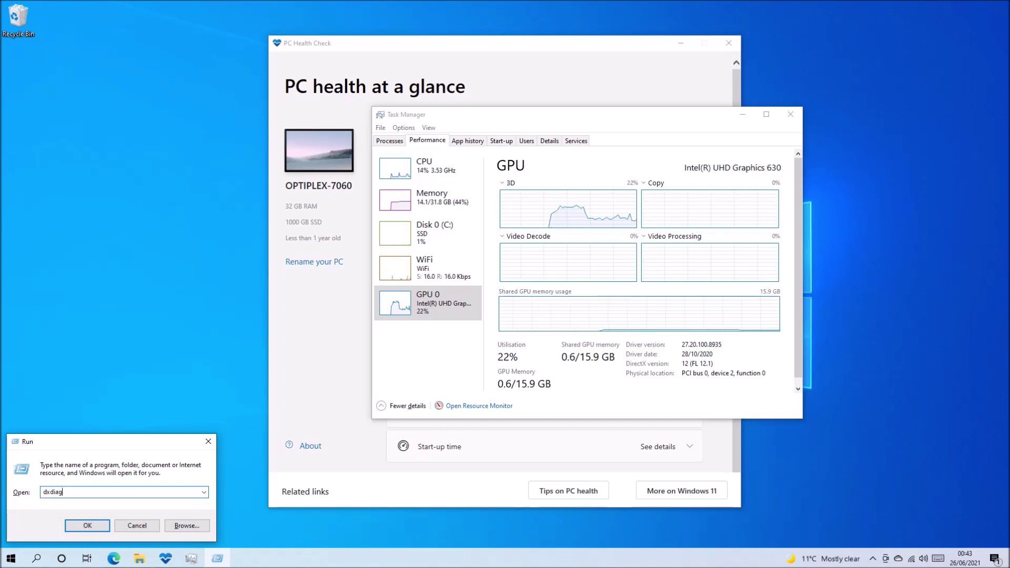
{"action": "key", "text": "Return"}
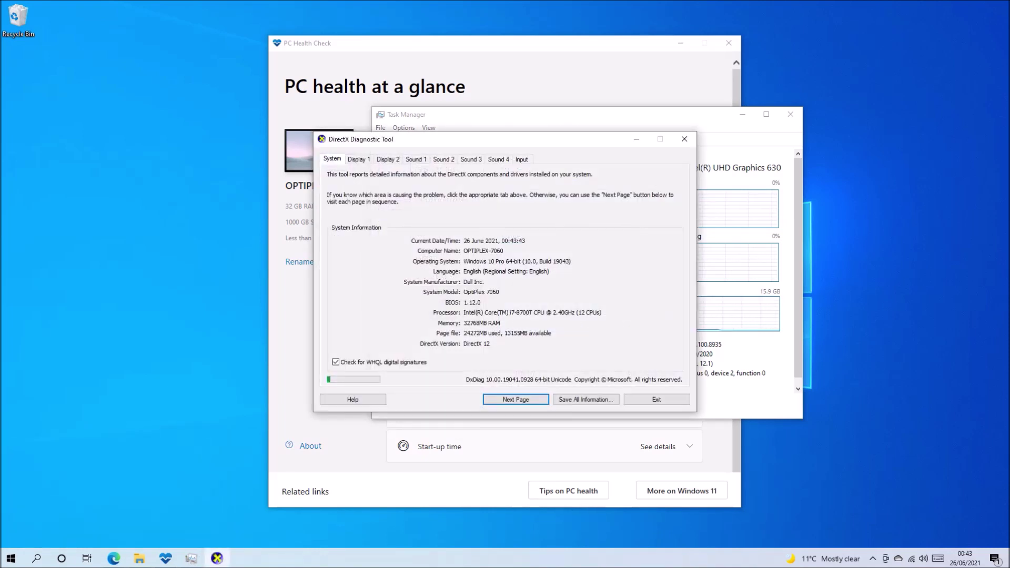
{"action": "key", "text": "Return"}
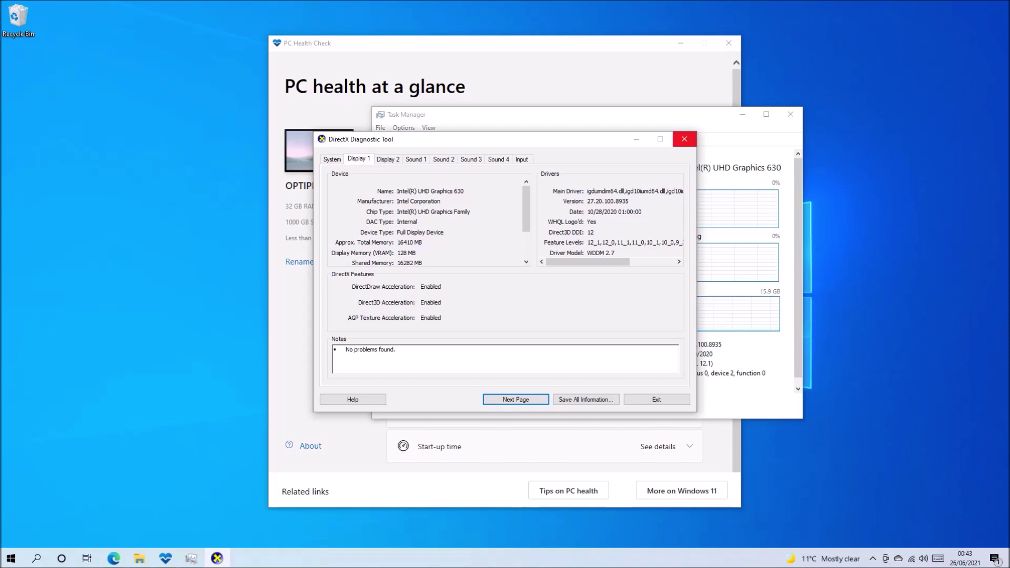
{"action": "left_click", "coordinate": [683, 139]}
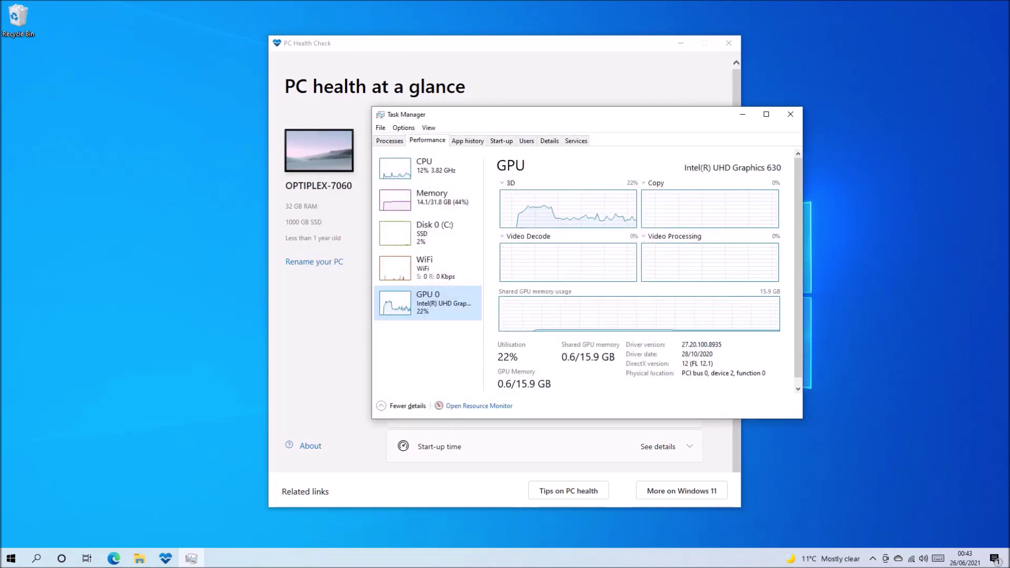
{"action": "key", "text": "super+r"}
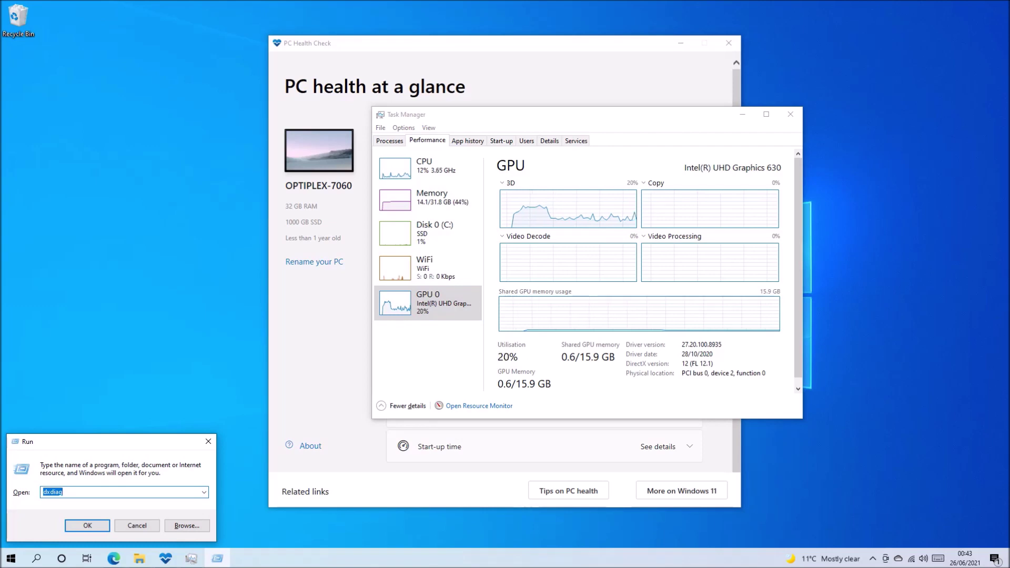
Step: Run msinfo32 to check Secure Boot State On, BIOS Mode UEFI and BIOS Version/Date, then close it
{"action": "type", "text": "msinfo32"}
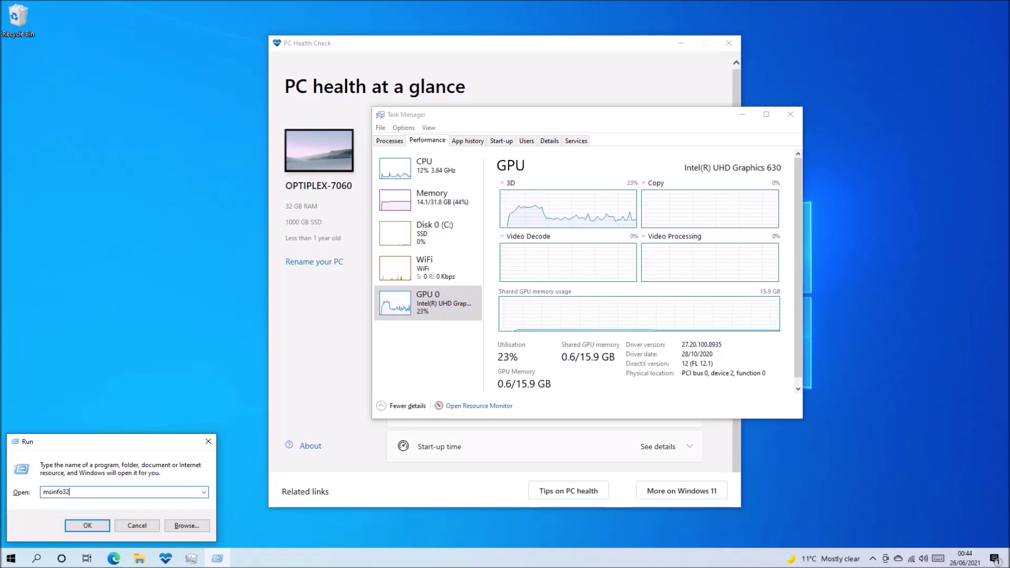
{"action": "key", "text": "Return"}
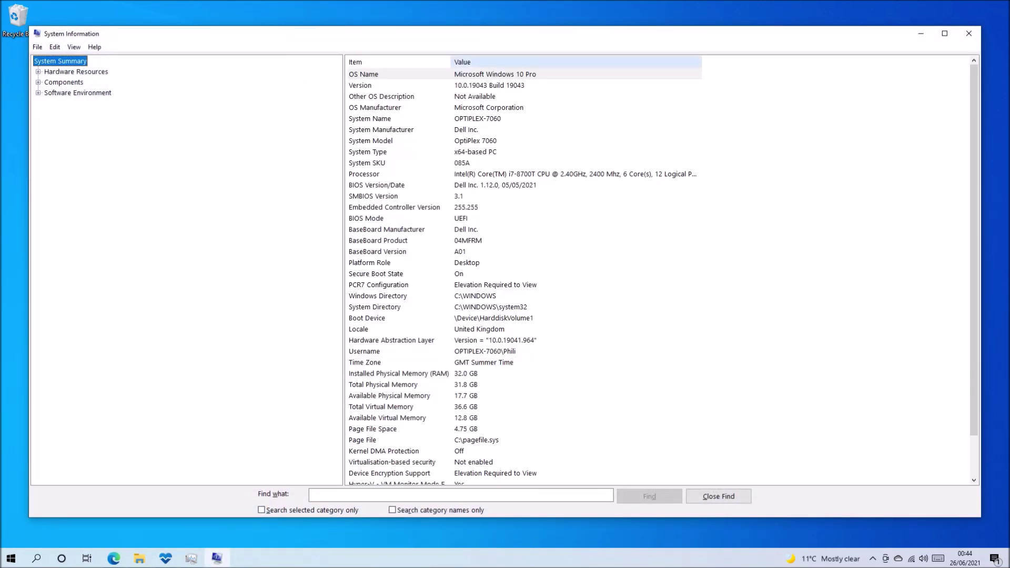
{"action": "left_click", "coordinate": [400, 273]}
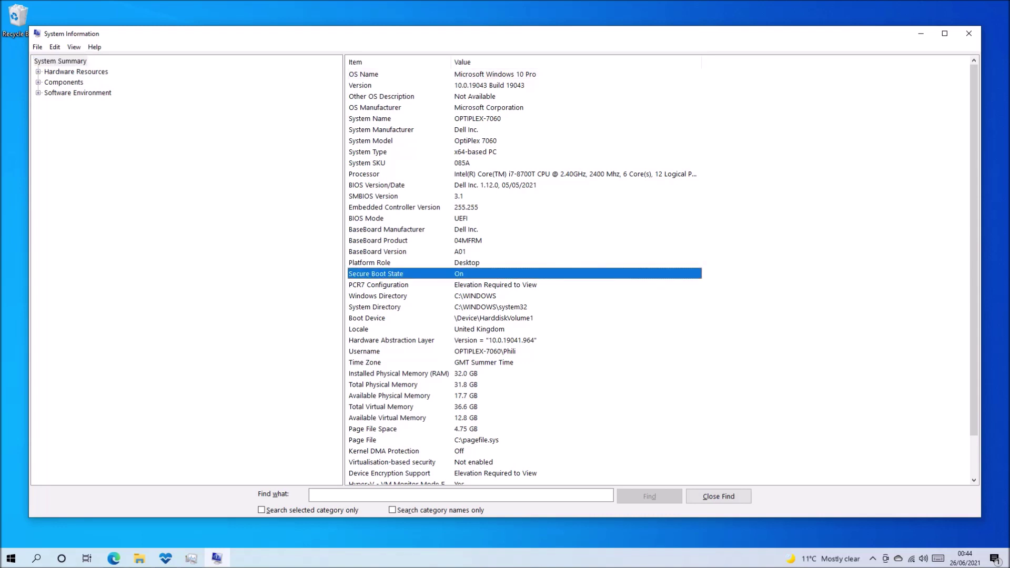
{"action": "left_click", "coordinate": [399, 218], "text": "ctrl"}
{"action": "left_click", "coordinate": [400, 184], "text": "ctrl"}
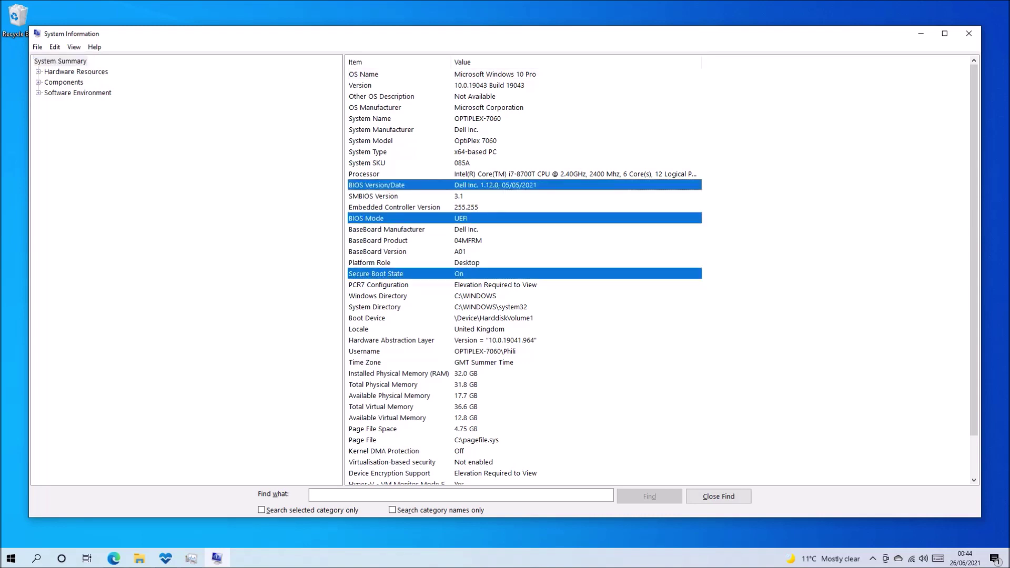
{"action": "left_click", "coordinate": [968, 33]}
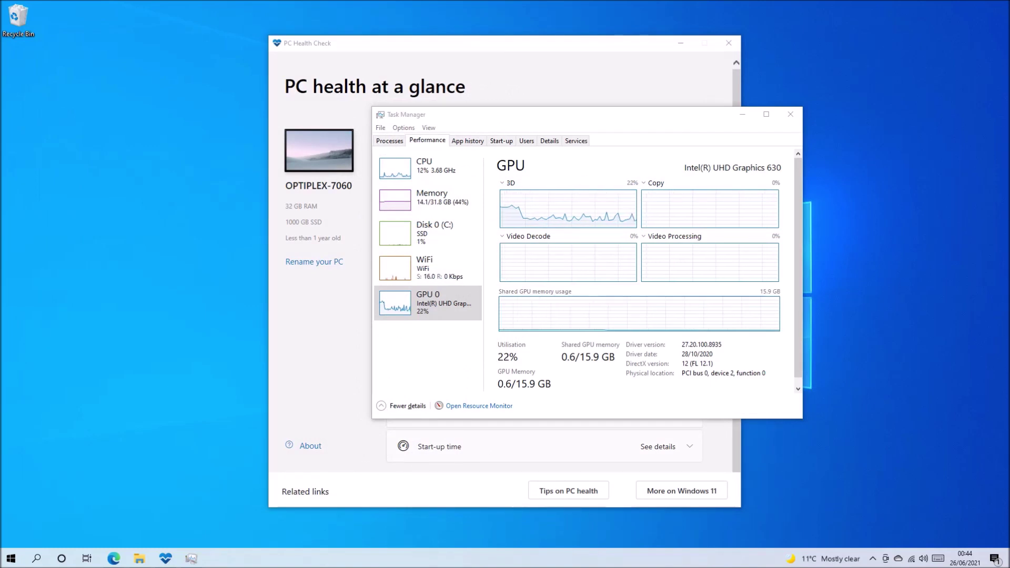
{"action": "key", "text": "super+r"}
{"action": "type", "text": "t"}
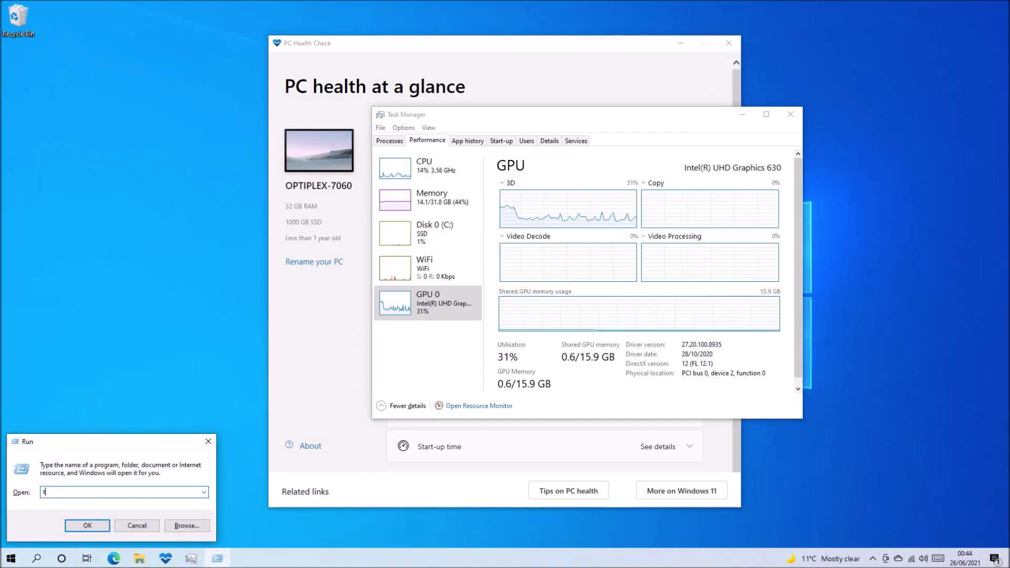
{"action": "type", "text": "pm.msc"}
{"action": "key", "text": "Return"}
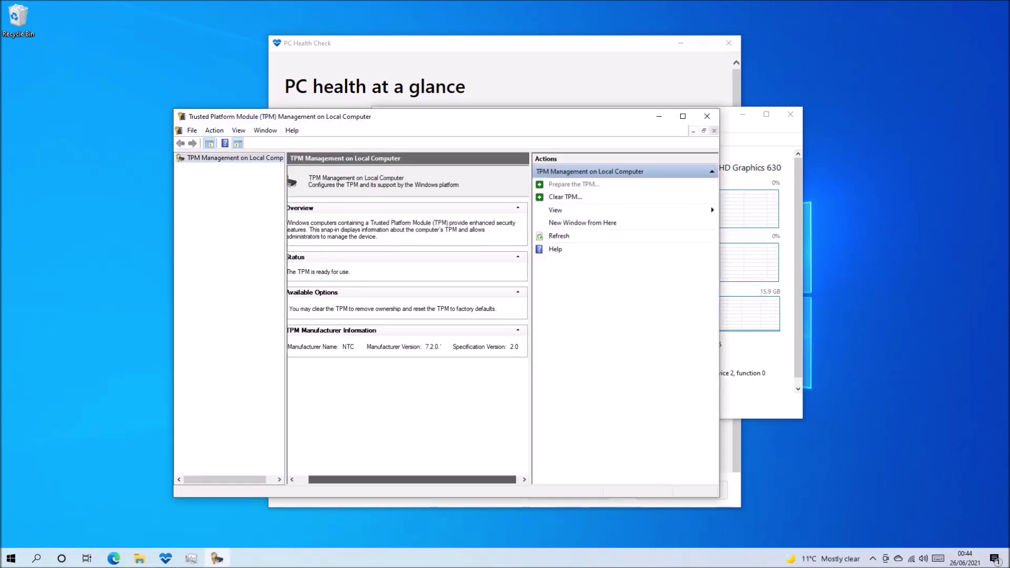
{"action": "left_click", "coordinate": [706, 116]}
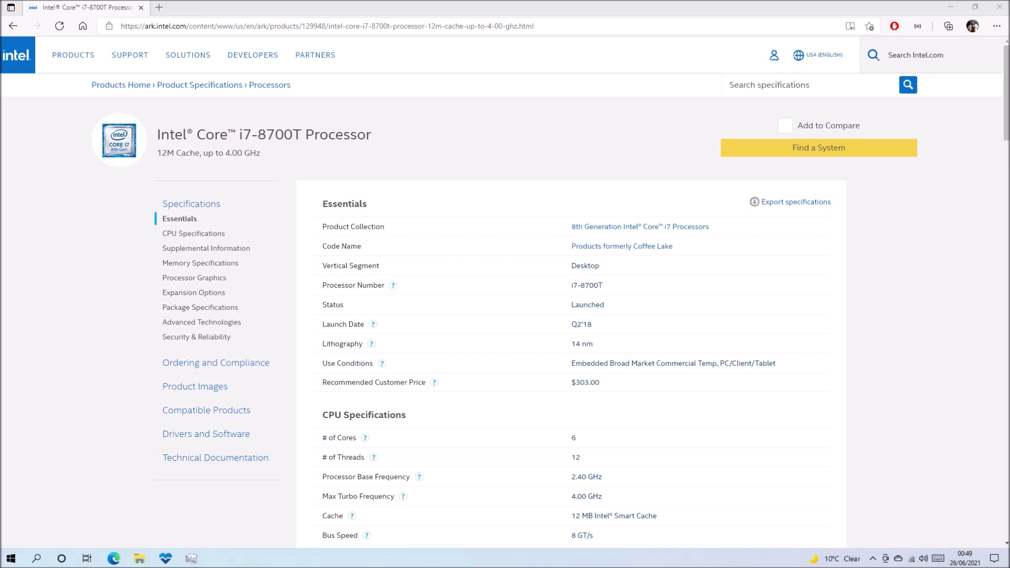
Step: Scroll through the Intel Core i7-8700T specifications down to the page footer
{"action": "scroll", "coordinate": [570, 316], "scroll_direction": "down", "scroll_amount": 10}
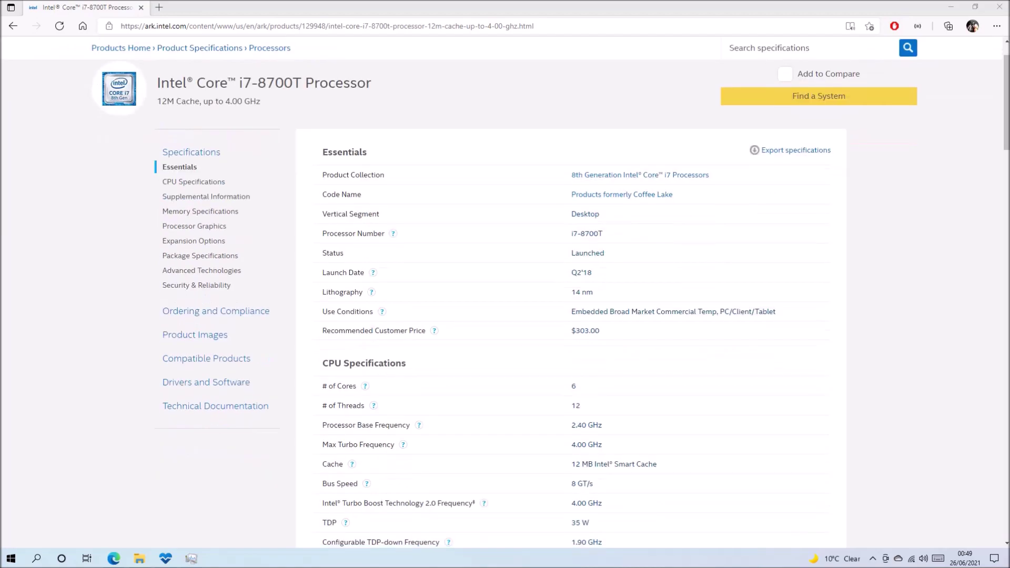
{"action": "scroll", "coordinate": [505, 315], "scroll_direction": "down", "scroll_amount": 20}
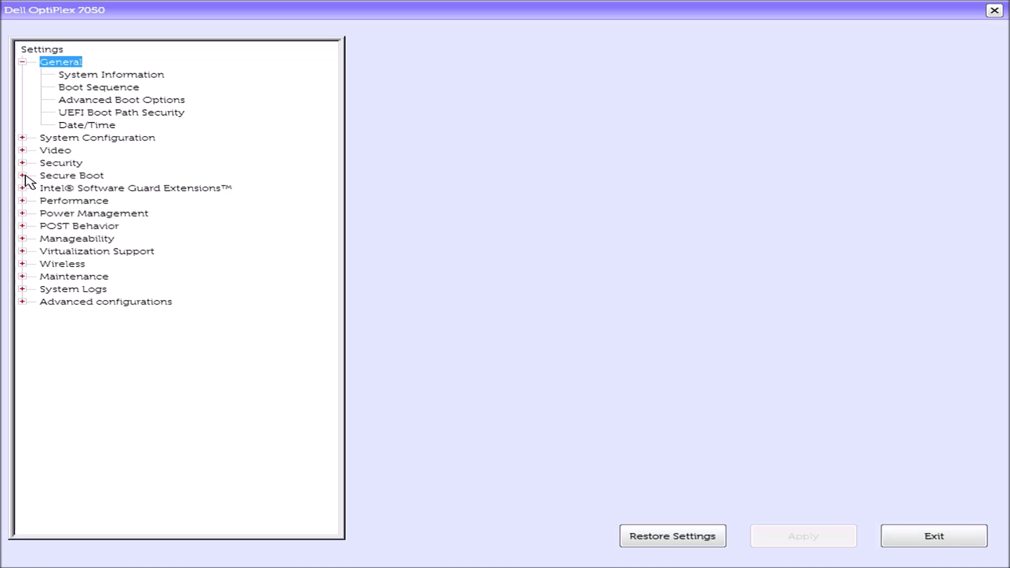
Step: Verify Secure Boot Enable is Enabled, then check Advanced Boot Options shows Legacy Option ROMs off
{"action": "left_click", "coordinate": [23, 175]}
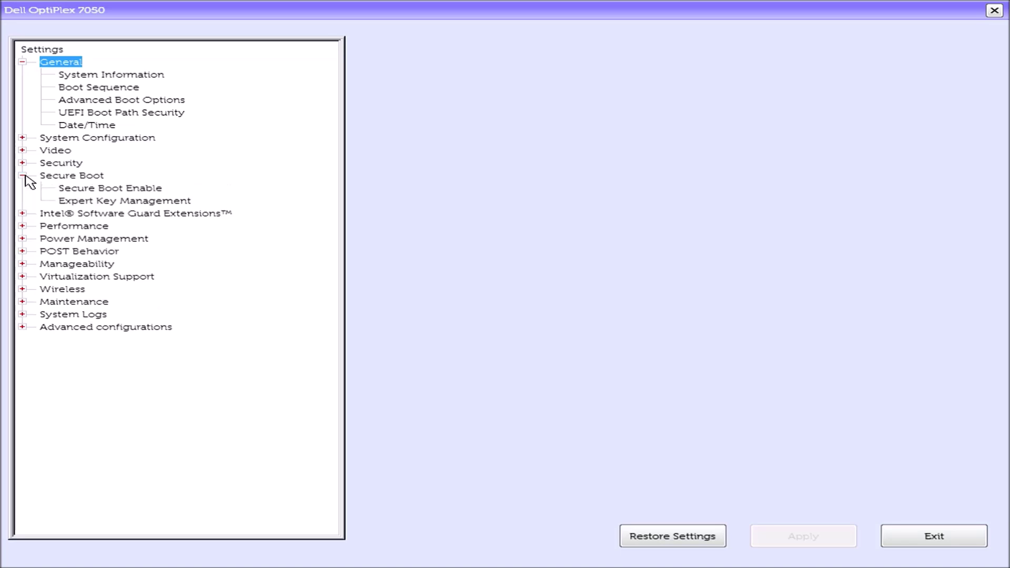
{"action": "left_click", "coordinate": [98, 188]}
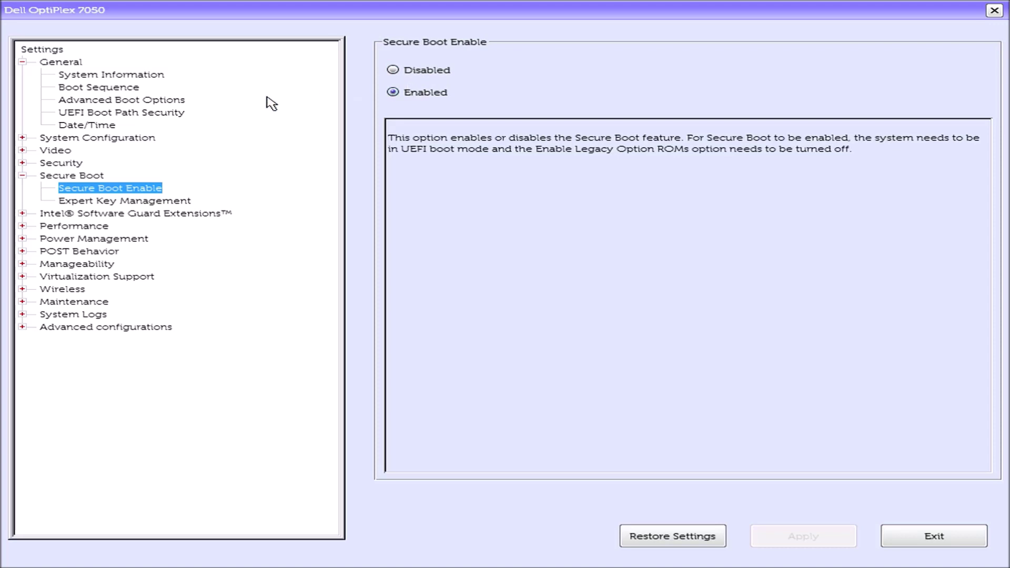
{"action": "left_click", "coordinate": [107, 101]}
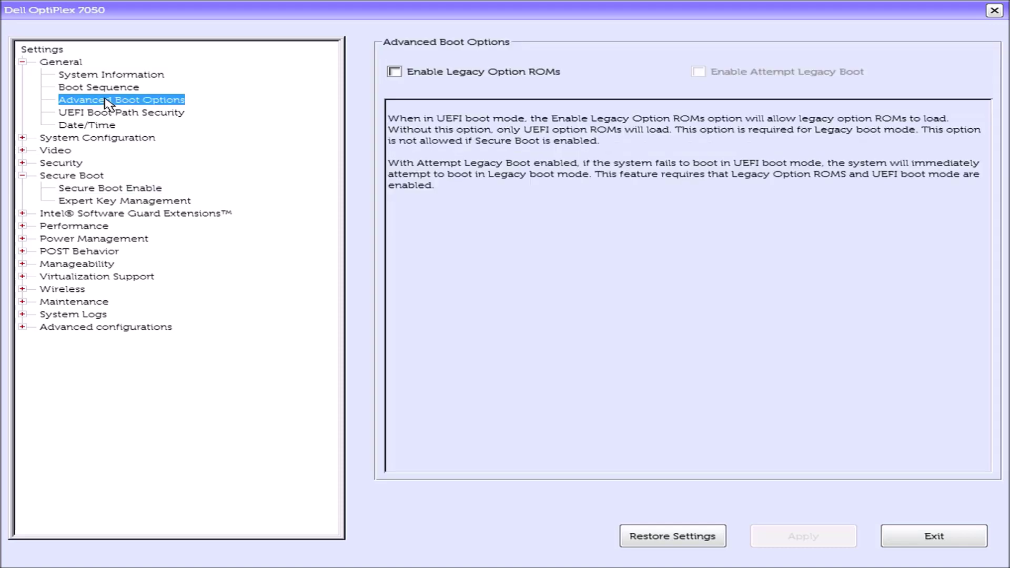
Step: Expand Security in the BIOS settings tree and show the TPM 2.0 Security page
{"action": "left_click", "coordinate": [23, 163]}
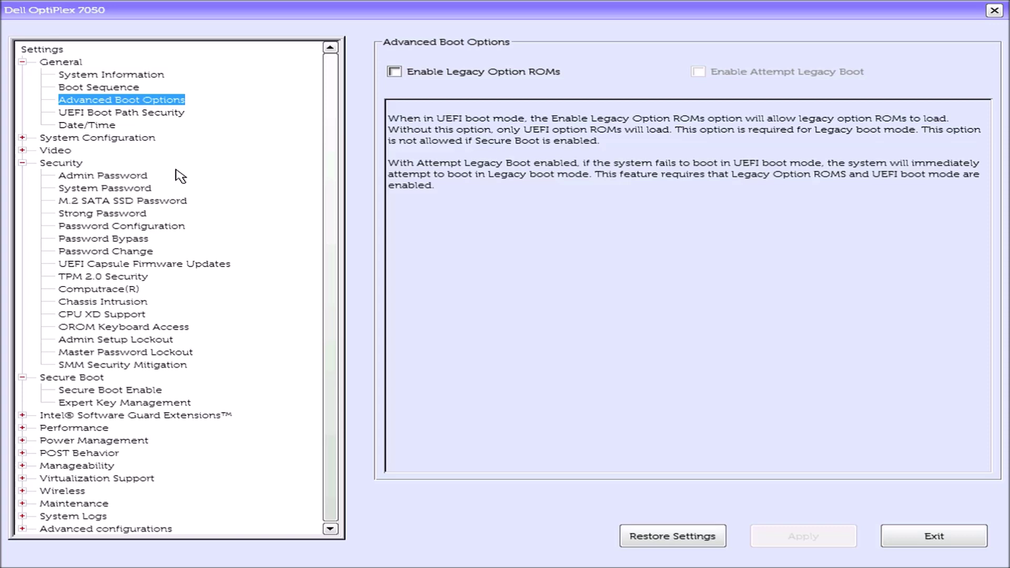
{"action": "left_click", "coordinate": [107, 277]}
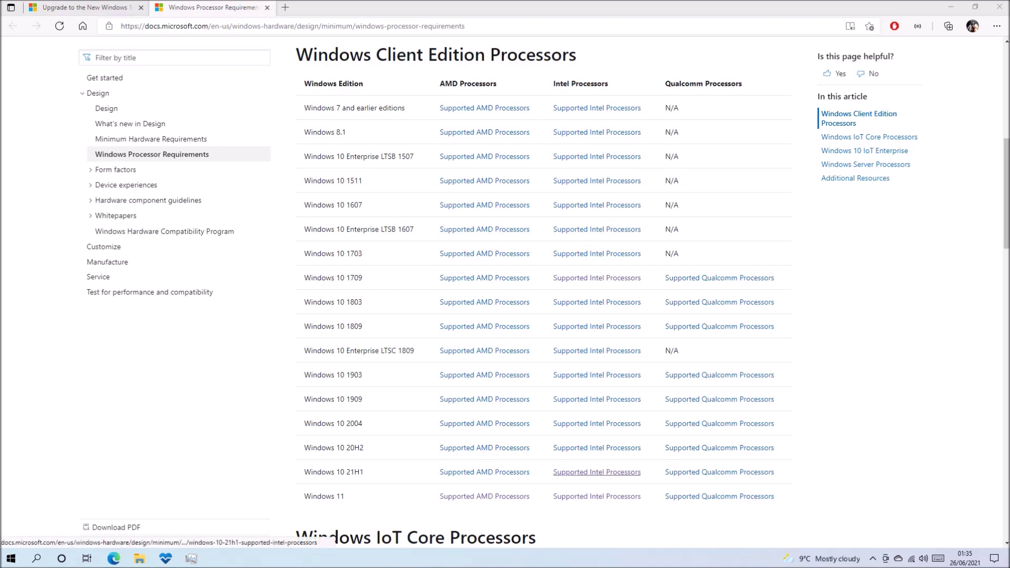
Step: Open the Windows 10 21H1 Supported Intel Processors list from the requirements page
{"action": "left_click", "coordinate": [596, 472]}
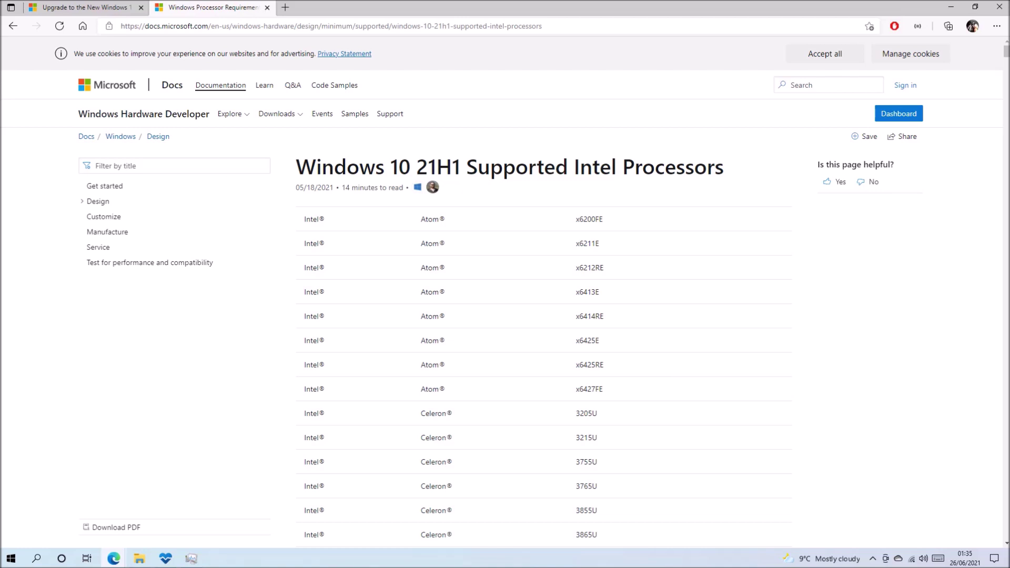
Step: Find-in-page for i5-6, i5-5 and i5-4, finding no i5-4 matches
{"action": "key", "text": "ctrl+f"}
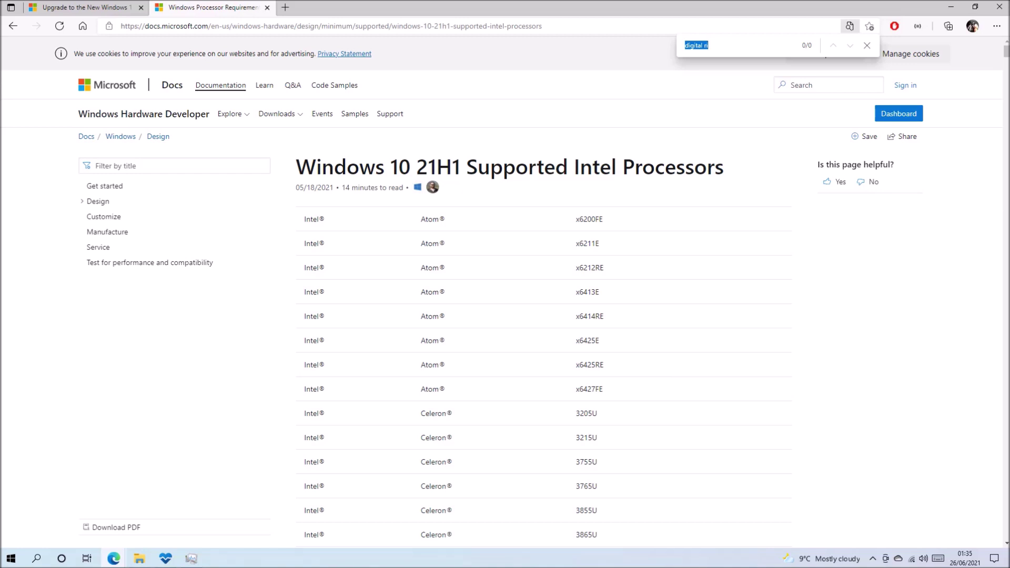
{"action": "type", "text": "i"}
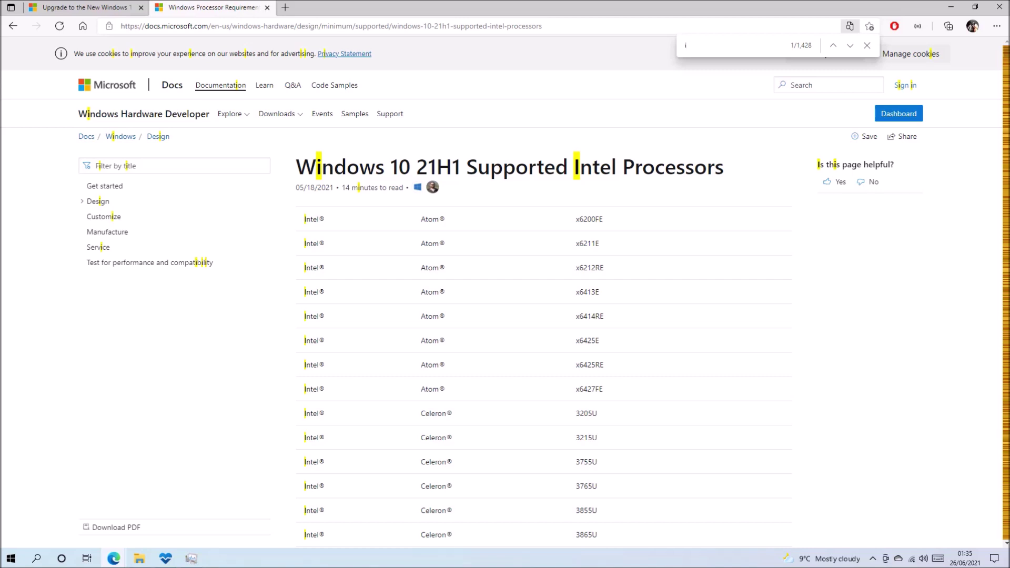
{"action": "type", "text": "5"}
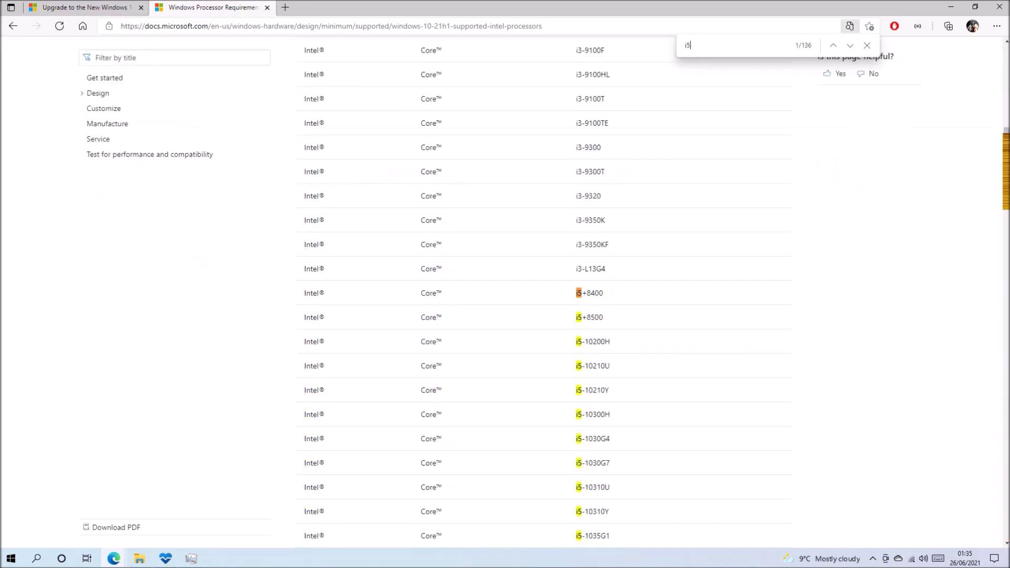
{"action": "type", "text": "-"}
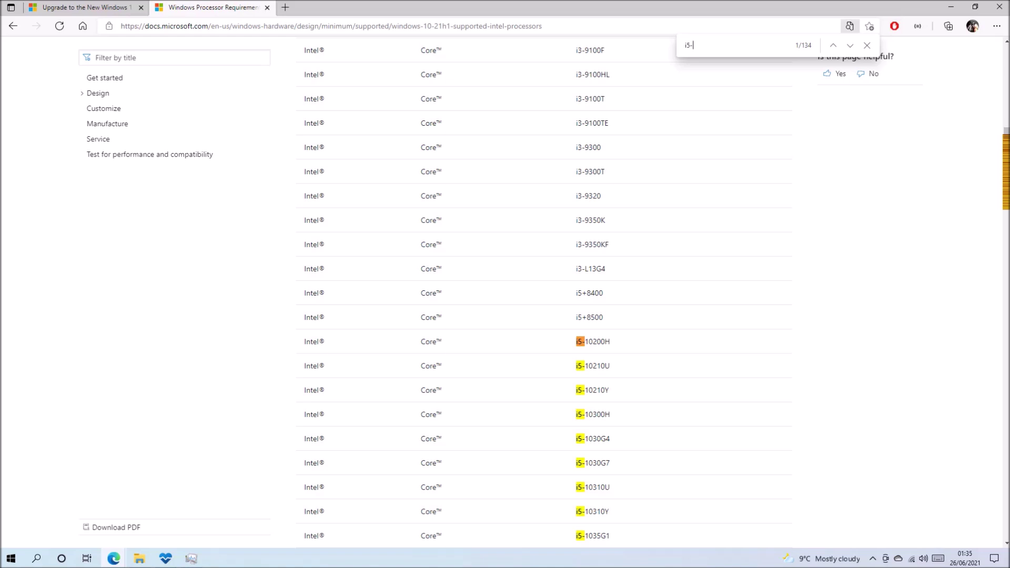
{"action": "type", "text": "6"}
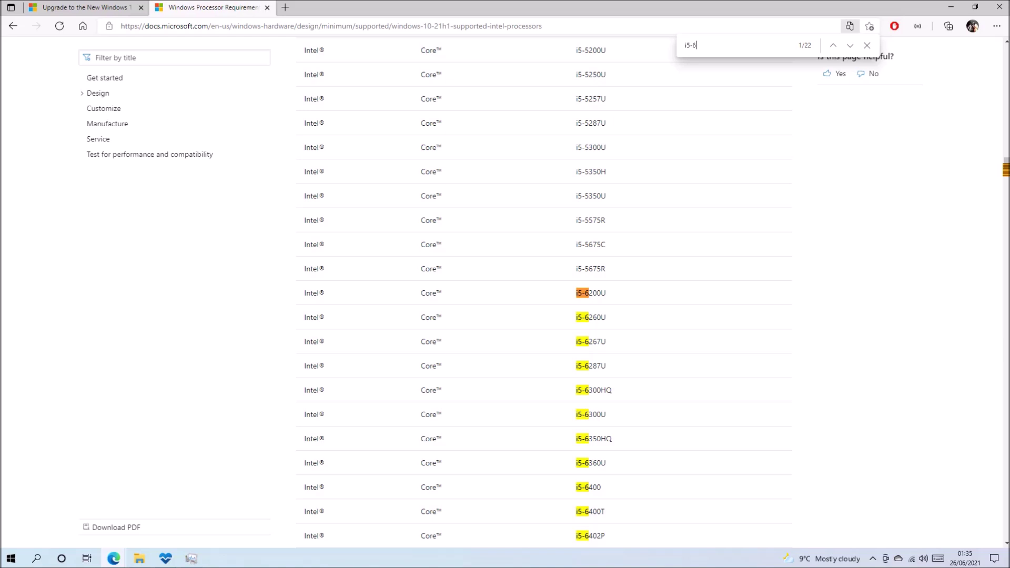
{"action": "key", "text": "BackSpace"}
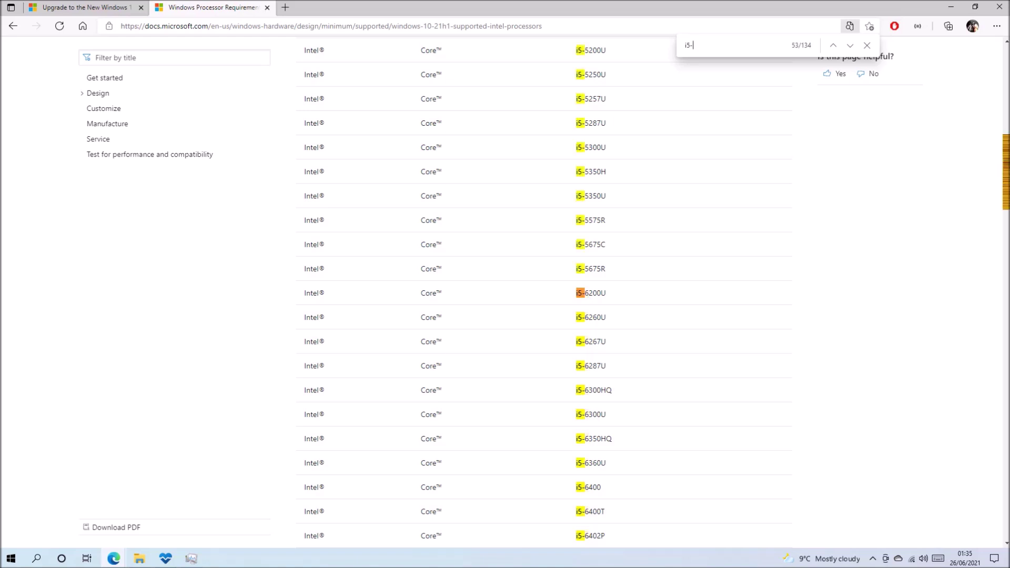
{"action": "type", "text": "5"}
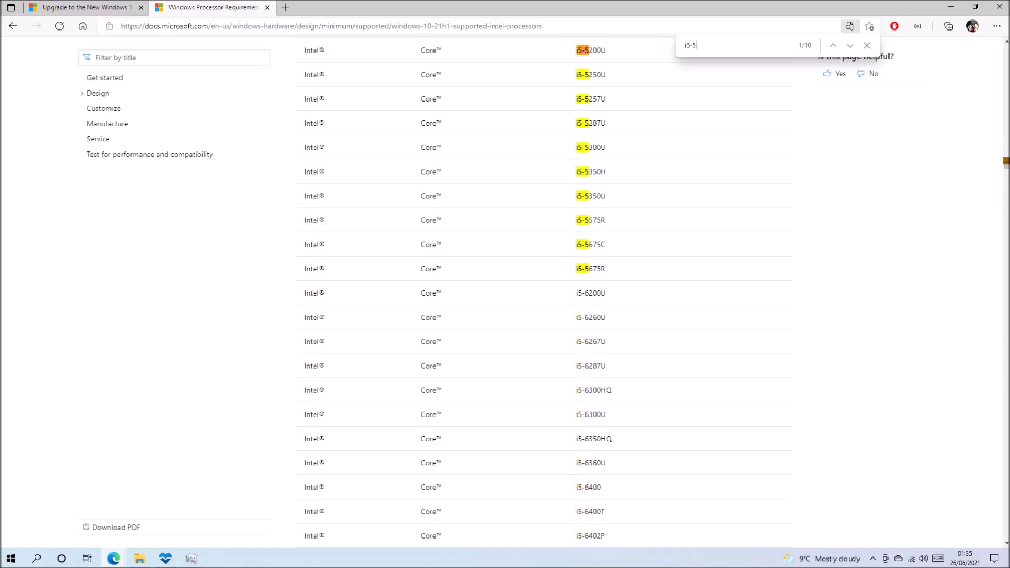
{"action": "key", "text": "BackSpace"}
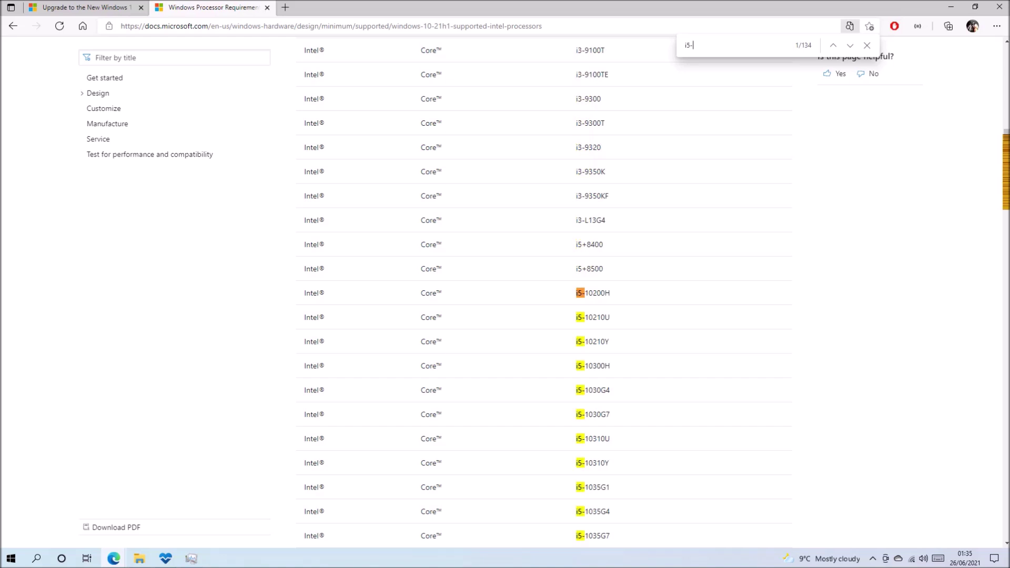
{"action": "type", "text": "4"}
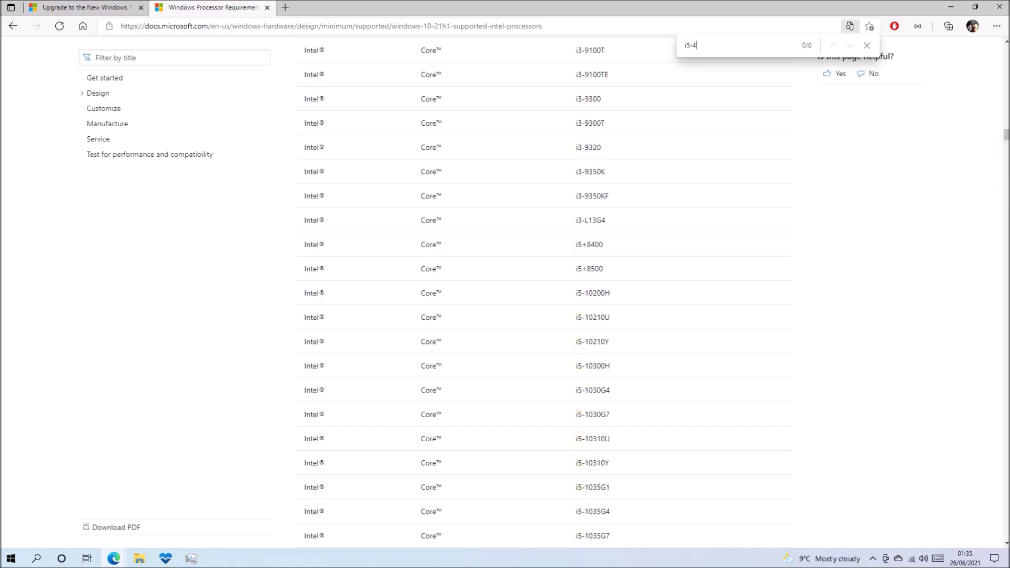